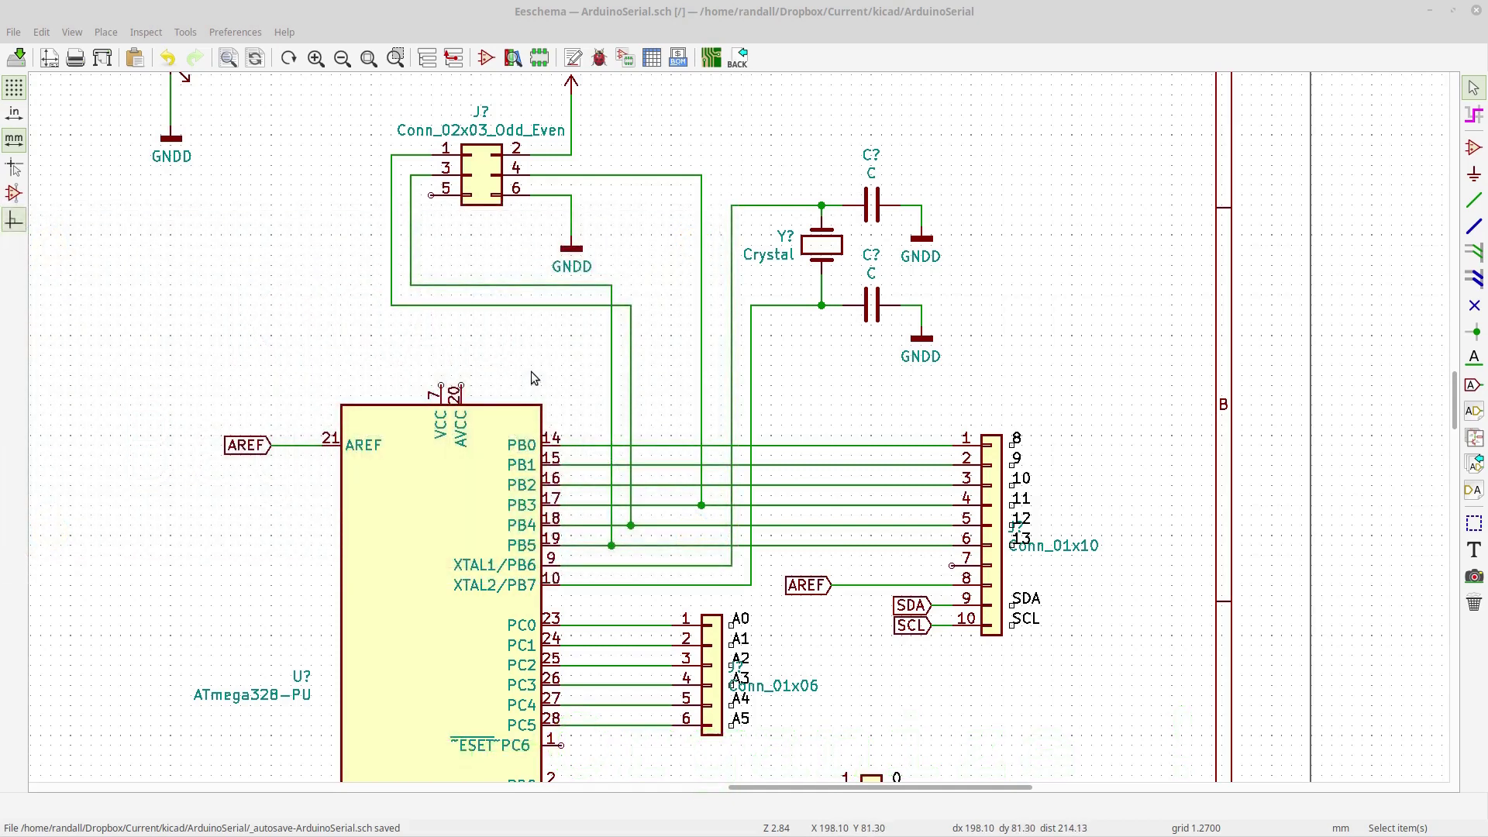
- Examine the ATmega328-PU wiring, its pin headers, the crystal circuit and the Conn_02x03_Odd_Even connector in the schematic
{"action": "left_click", "coordinate": [481, 196]}
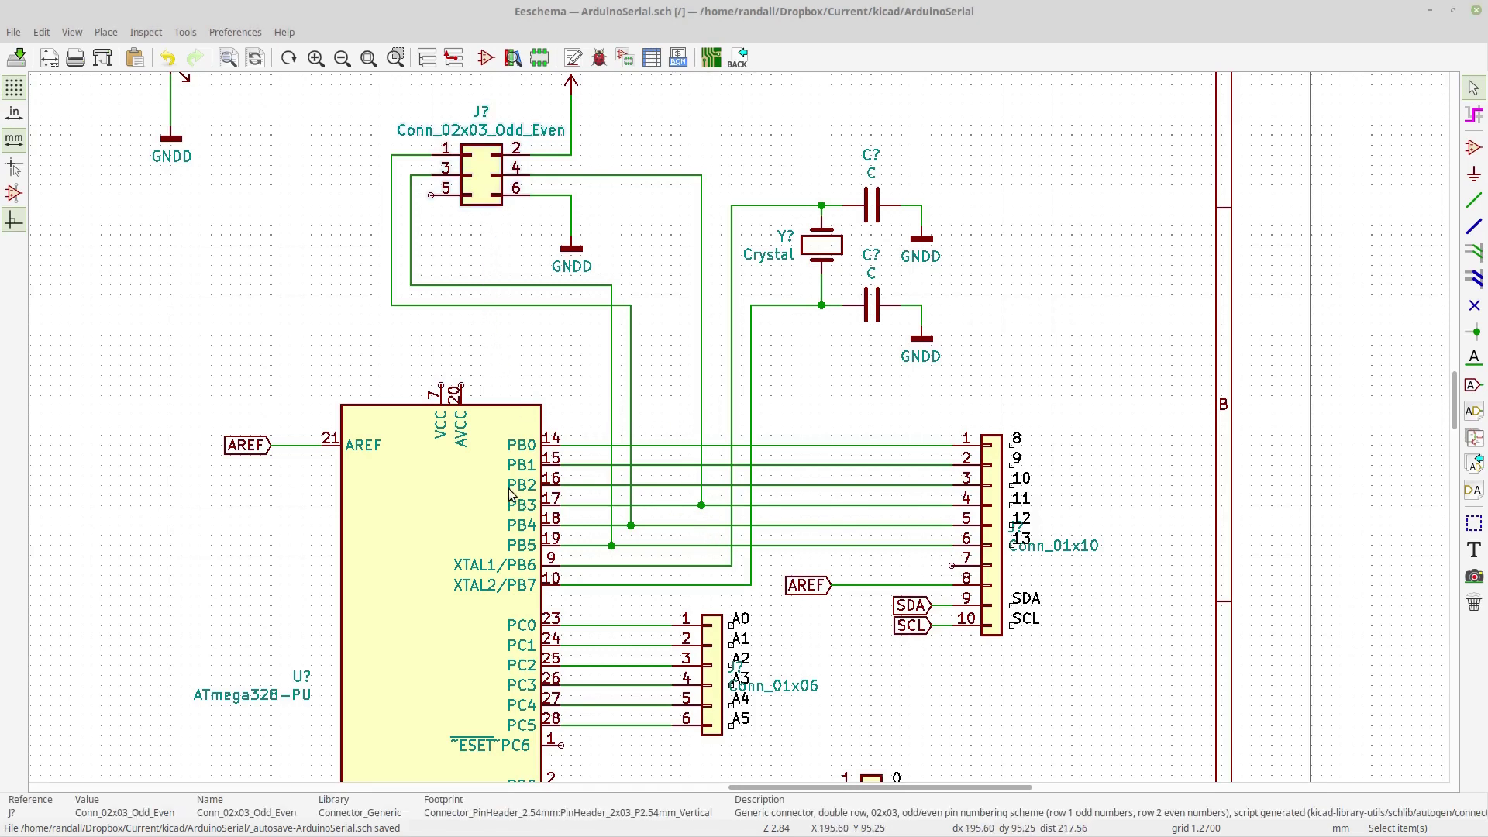
{"action": "scroll", "coordinate": [513, 500], "scroll_direction": "down", "scroll_amount": 3}
{"action": "scroll", "coordinate": [740, 432], "scroll_direction": "down", "scroll_amount": 1}
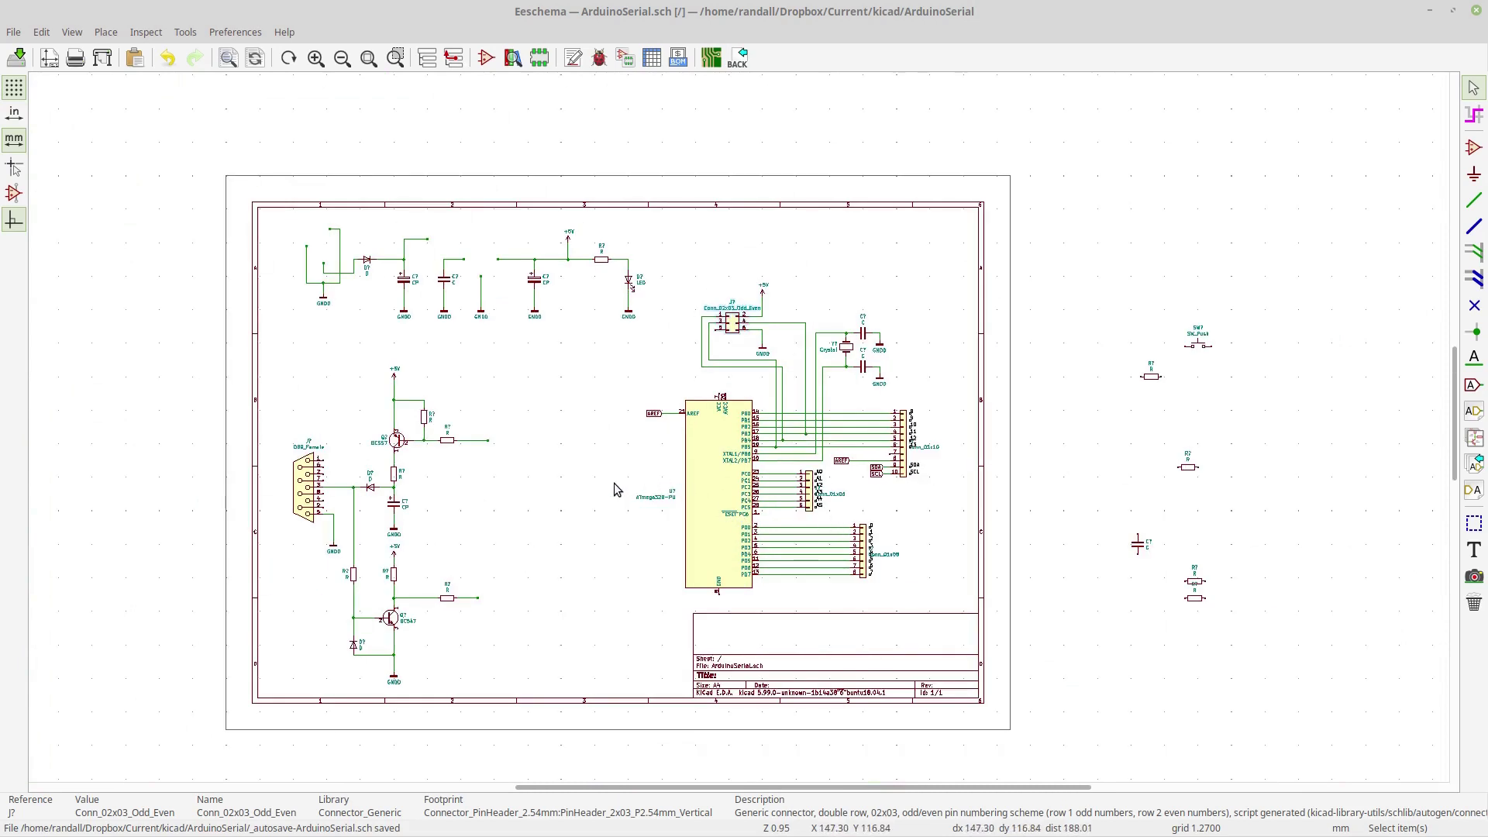
{"action": "scroll", "coordinate": [740, 430], "scroll_direction": "up", "scroll_amount": 3}
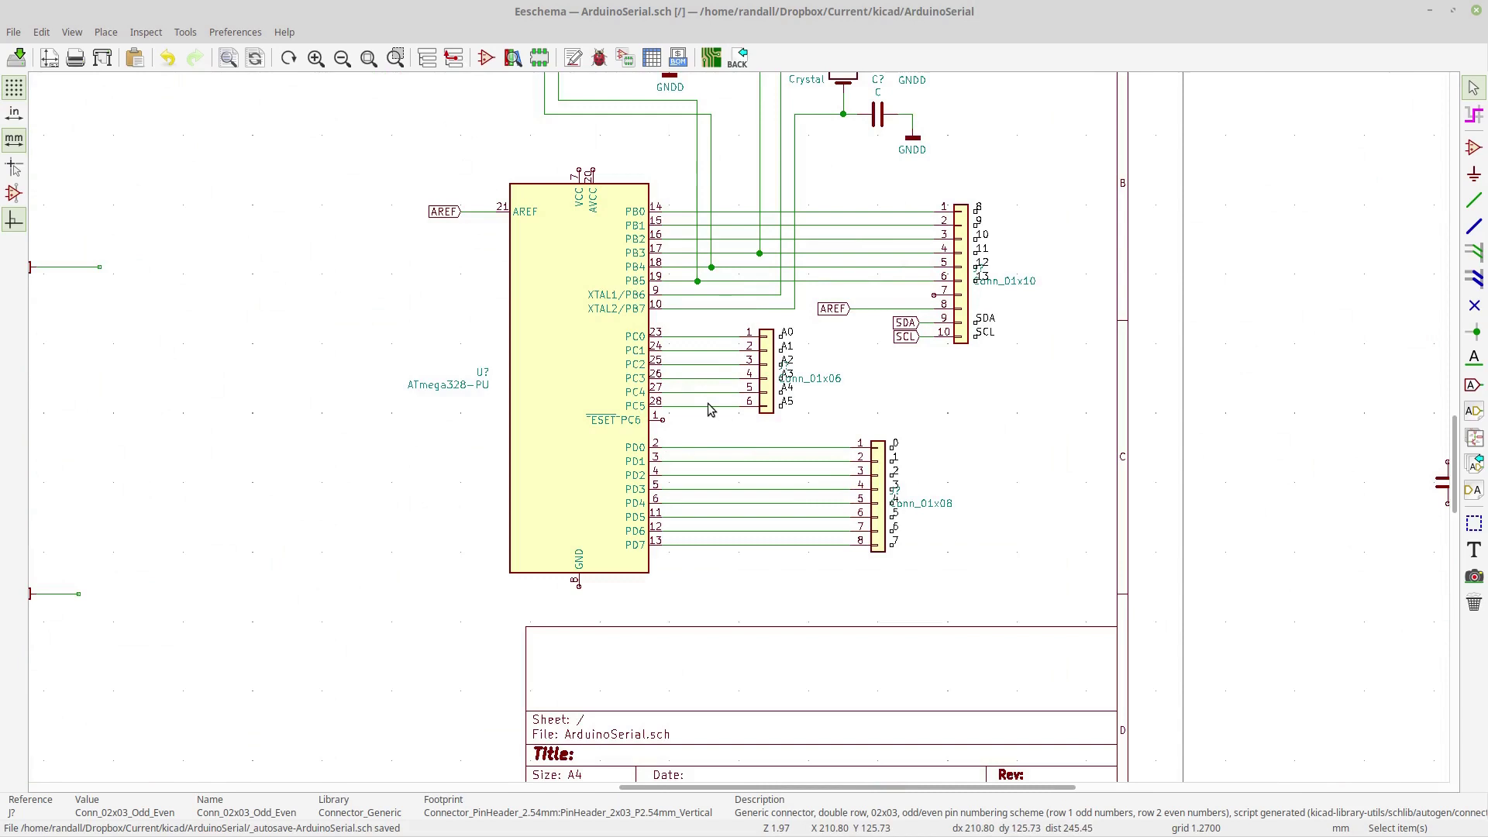
{"action": "scroll", "coordinate": [738, 426], "scroll_direction": "up", "scroll_amount": 2}
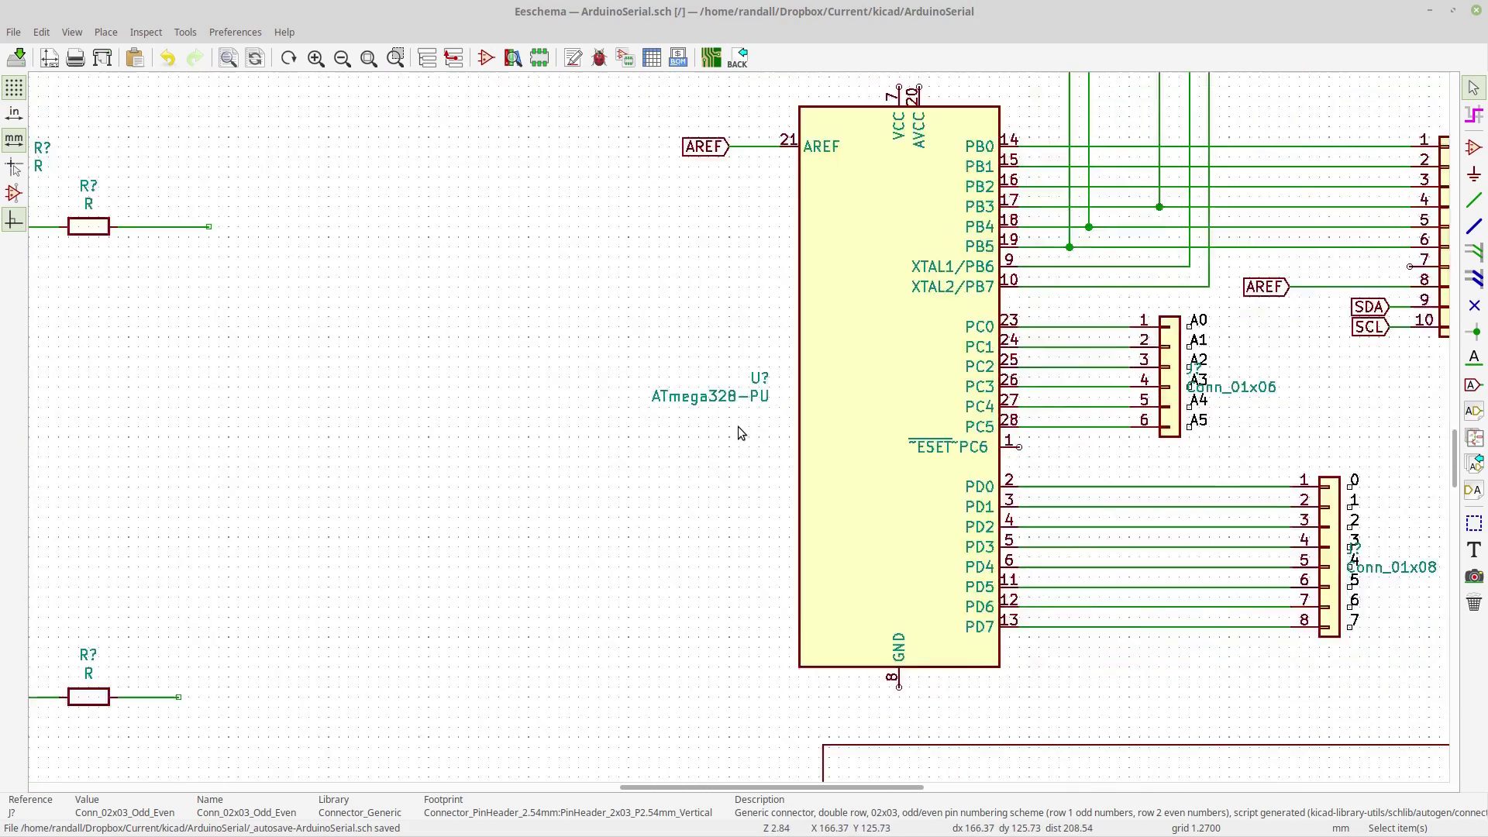
{"action": "scroll", "coordinate": [738, 427], "scroll_direction": "down", "scroll_amount": 2}
{"action": "scroll", "coordinate": [738, 426], "scroll_direction": "up", "scroll_amount": 3}
{"action": "scroll", "coordinate": [782, 401], "scroll_direction": "down", "scroll_amount": 2}
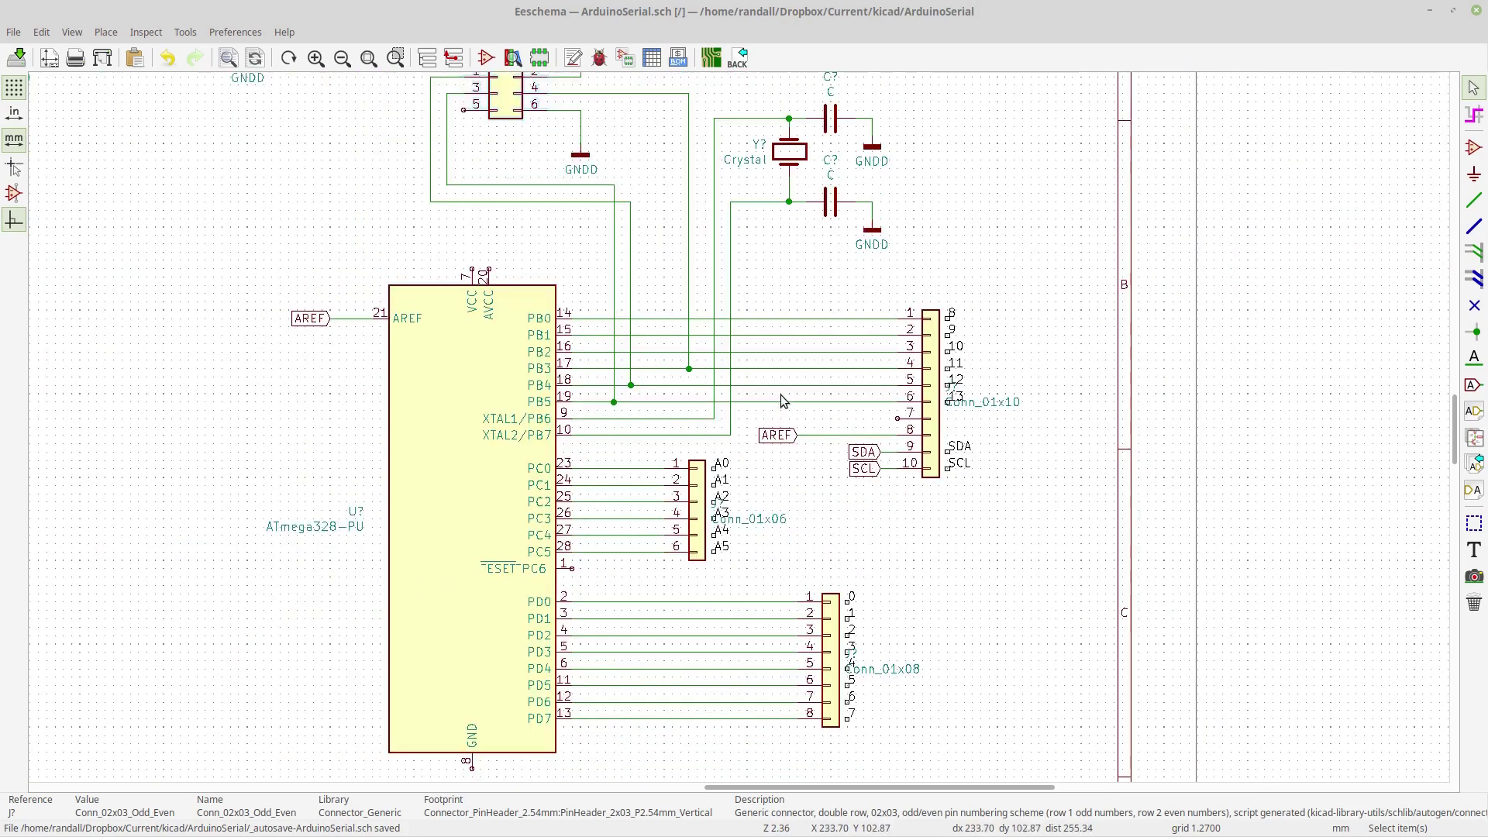
{"action": "scroll", "coordinate": [774, 346], "scroll_direction": "up", "scroll_amount": 2}
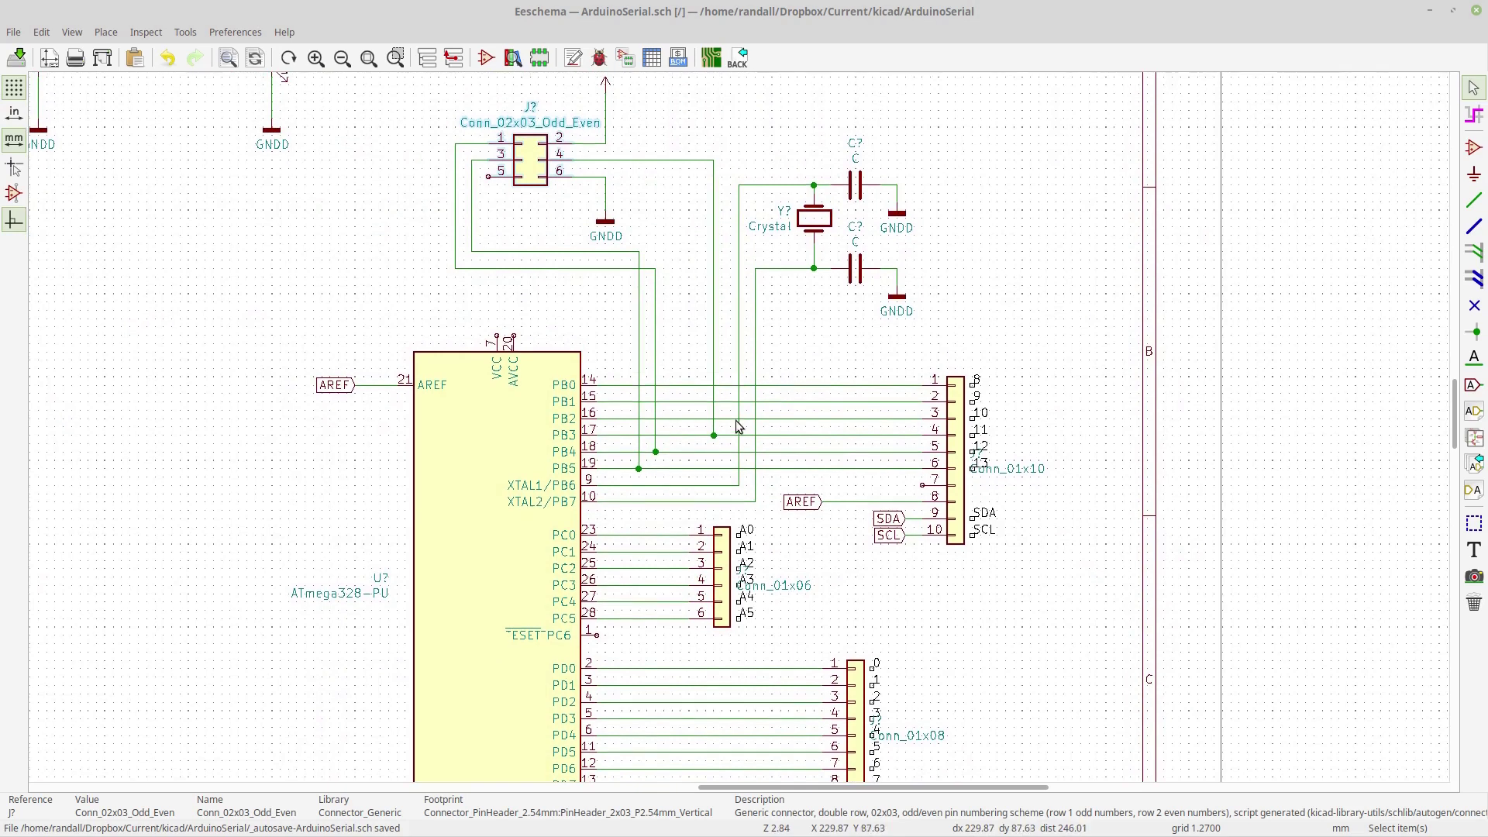
{"action": "scroll", "coordinate": [738, 426], "scroll_direction": "up", "scroll_amount": 1}
{"action": "scroll", "coordinate": [774, 488], "scroll_direction": "up", "scroll_amount": 1}
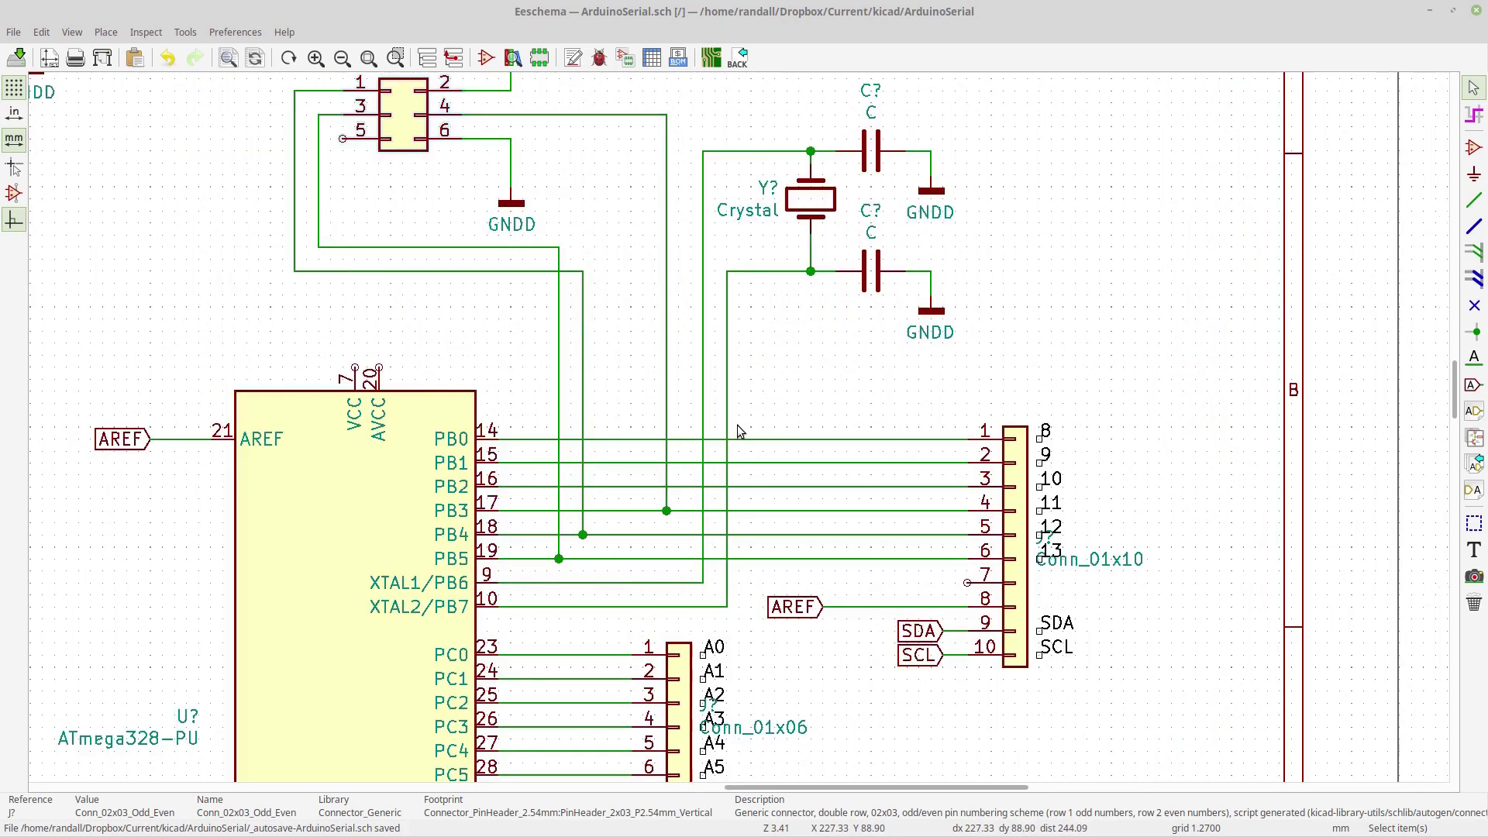
{"action": "scroll", "coordinate": [738, 432], "scroll_direction": "down", "scroll_amount": 2}
{"action": "scroll", "coordinate": [857, 435], "scroll_direction": "up", "scroll_amount": 1}
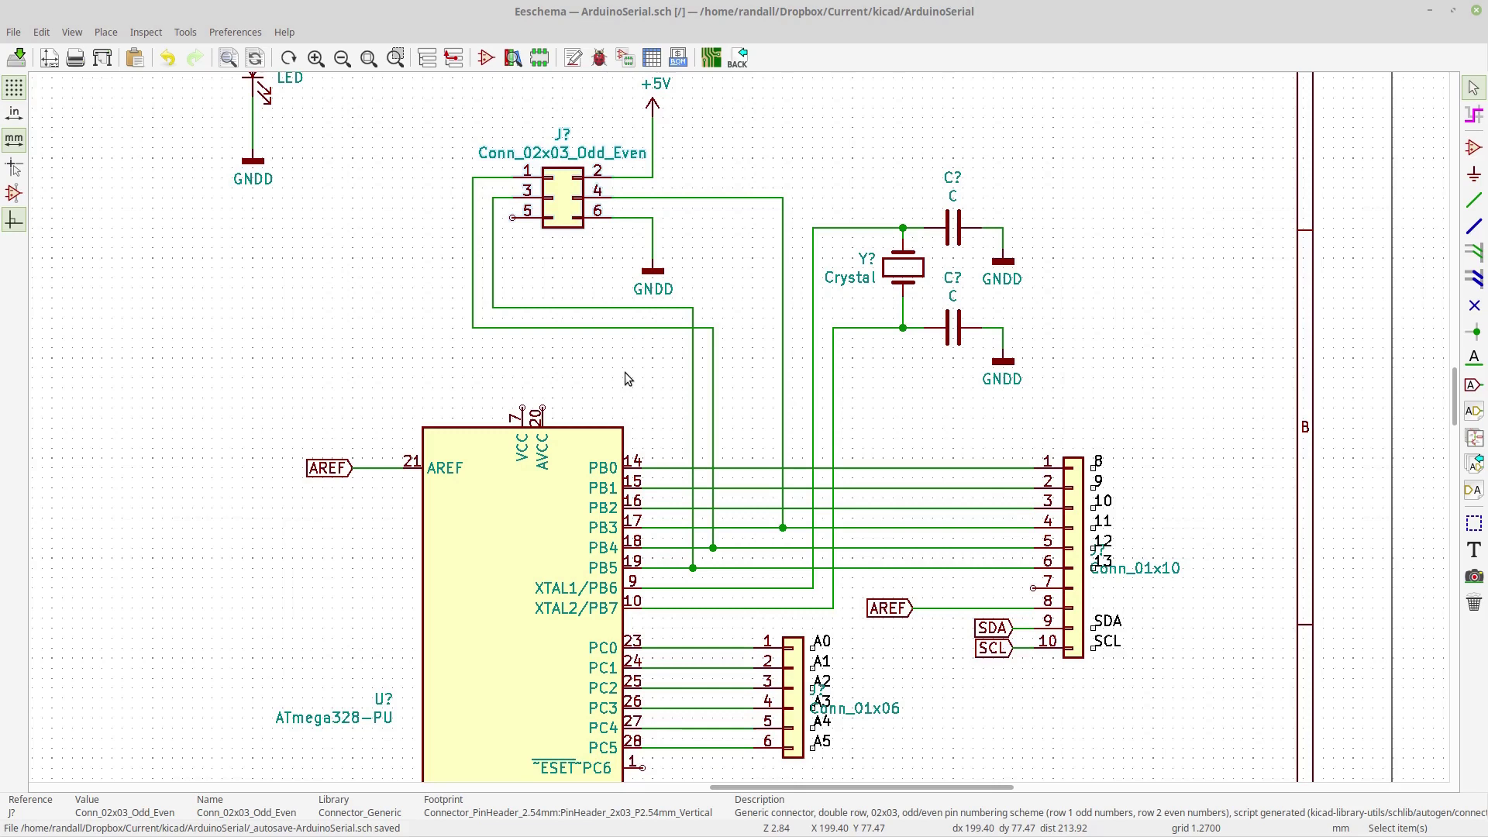
{"action": "middle_click_drag", "start_coordinate": [624, 375], "coordinate": [614, 403]}
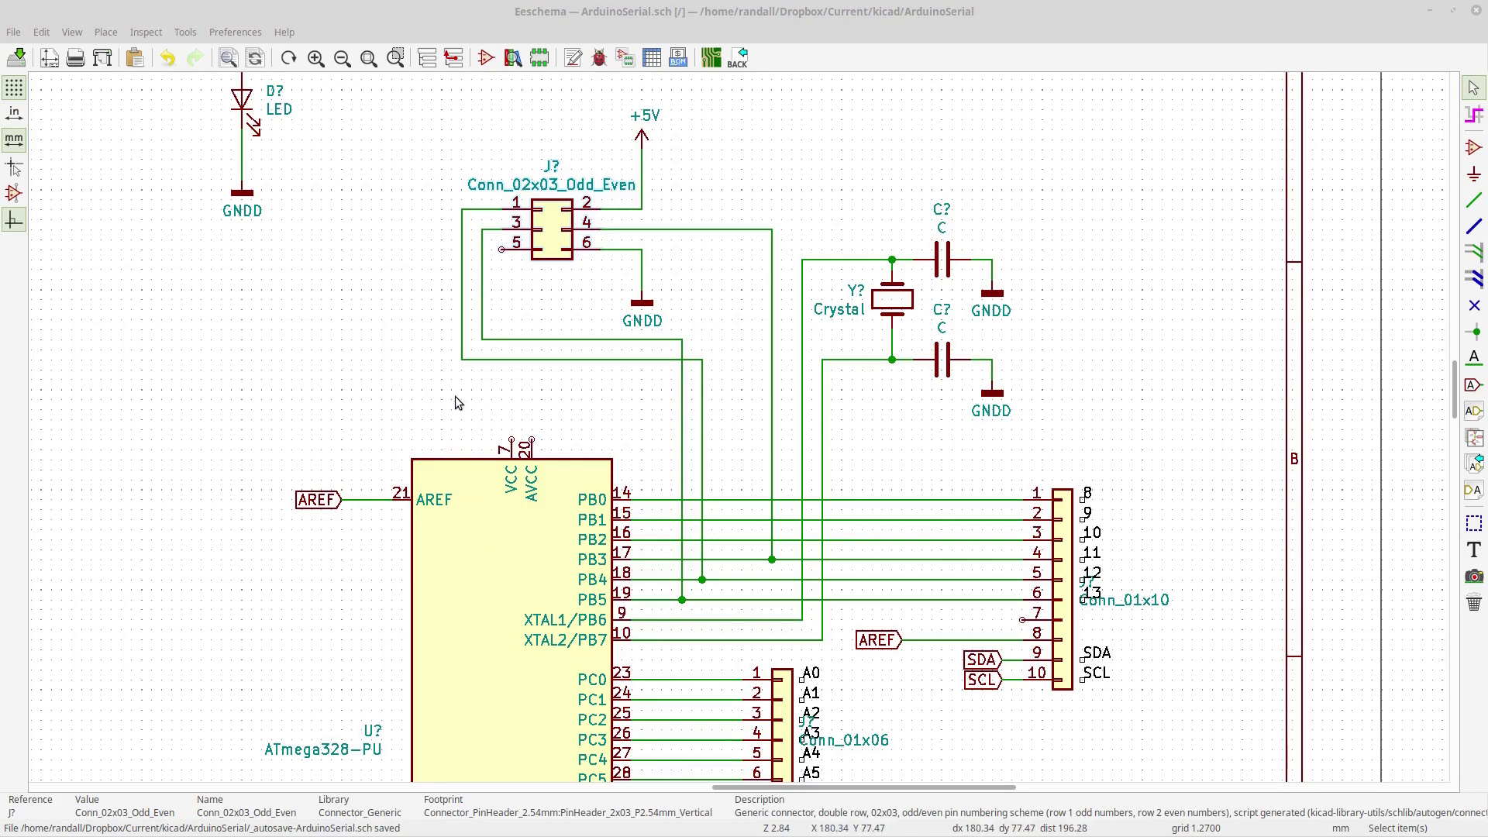
- Try to move the Conn_02x03_Odd_Even connector diagonally while keeping its wires attached
{"action": "right_click", "coordinate": [558, 233]}
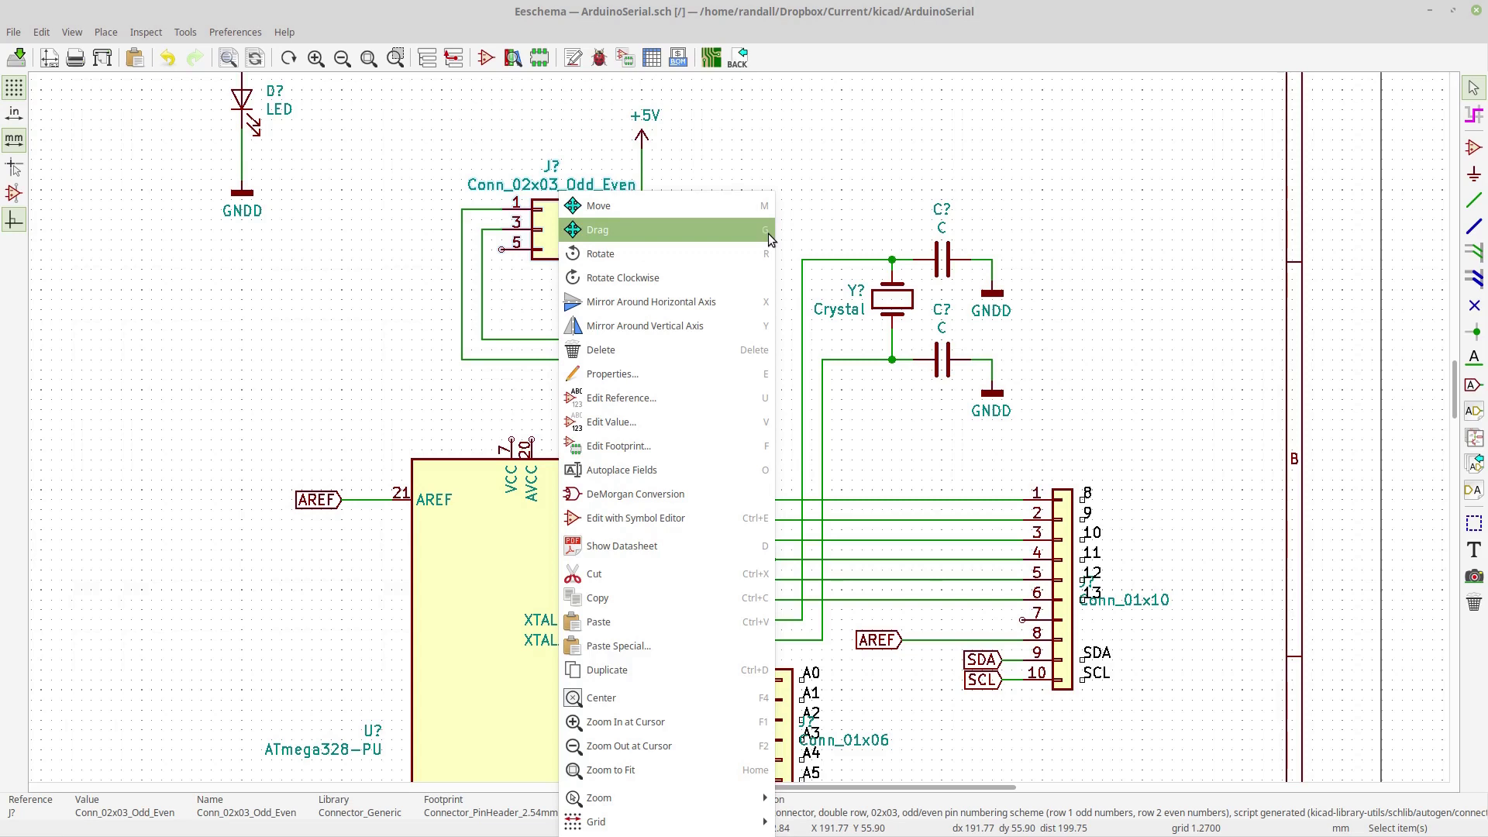
{"action": "left_click", "coordinate": [409, 289]}
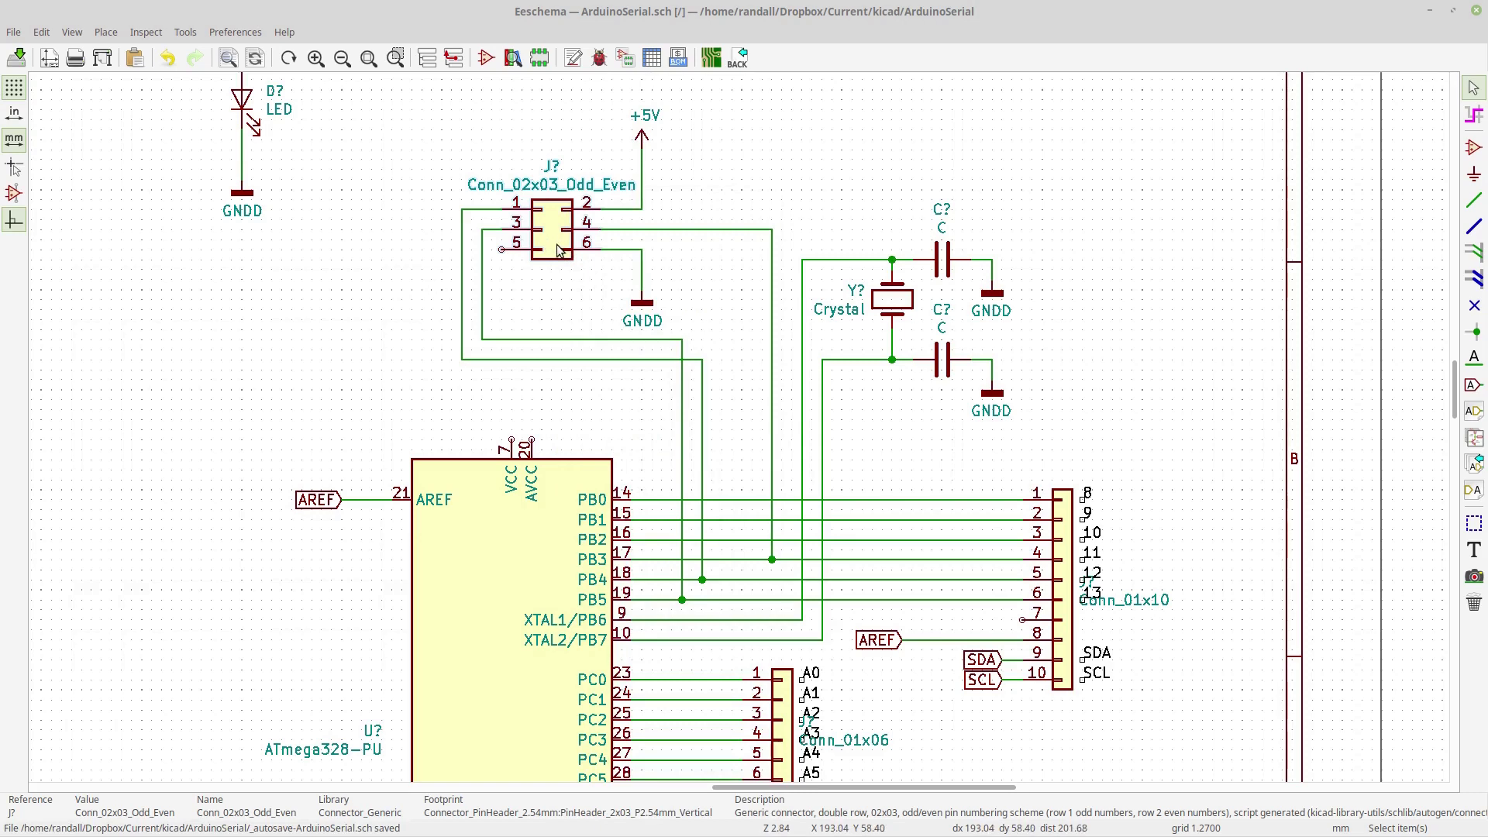
{"action": "mouse_move", "coordinate": [558, 249]}
{"action": "left_mouse_down"}
{"action": "mouse_move", "coordinate": [555, 217]}
{"action": "mouse_move", "coordinate": [555, 250]}
{"action": "left_mouse_up"}
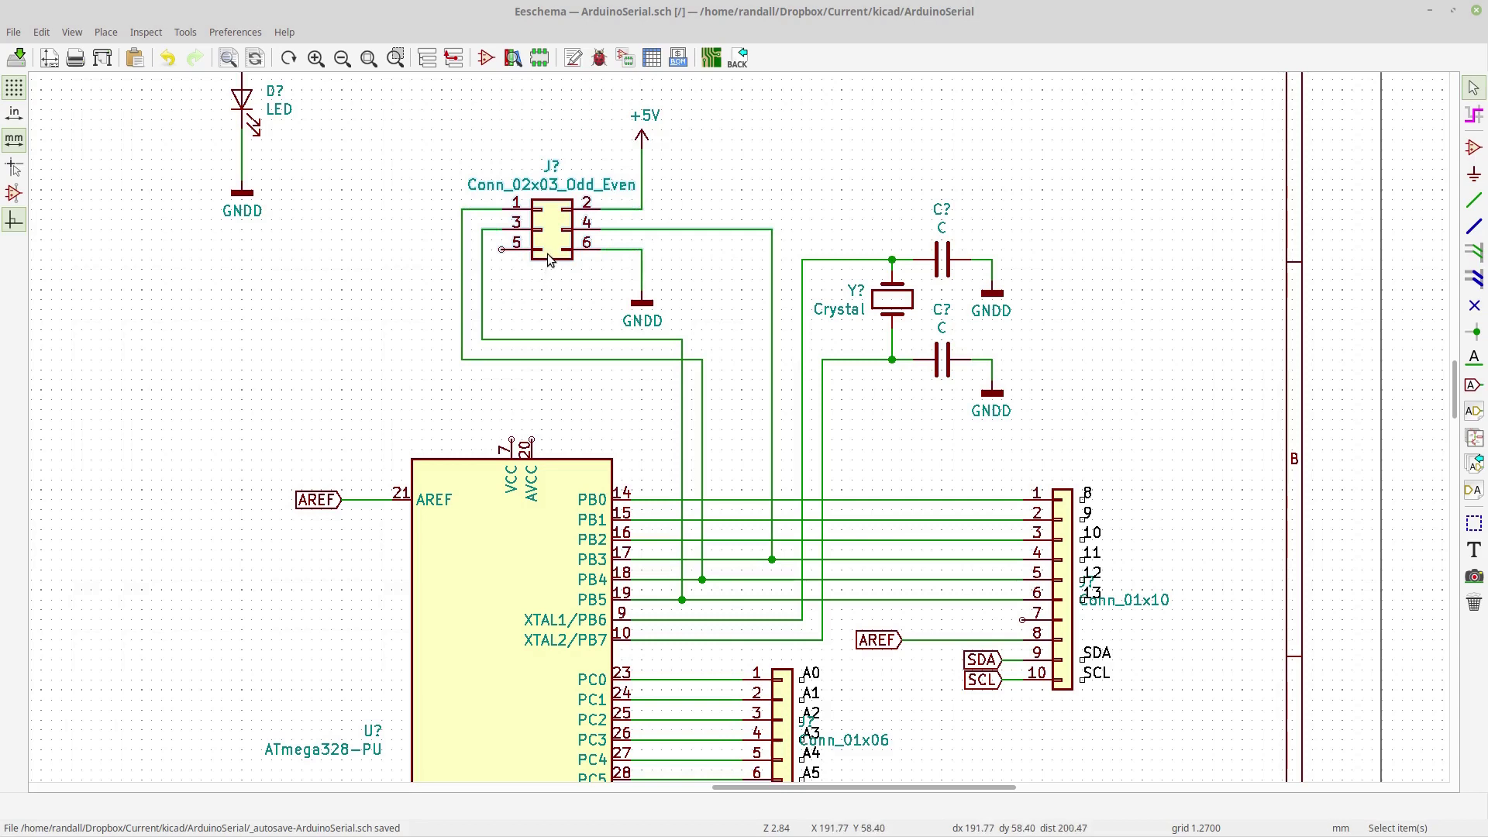
{"action": "left_click", "coordinate": [549, 260]}
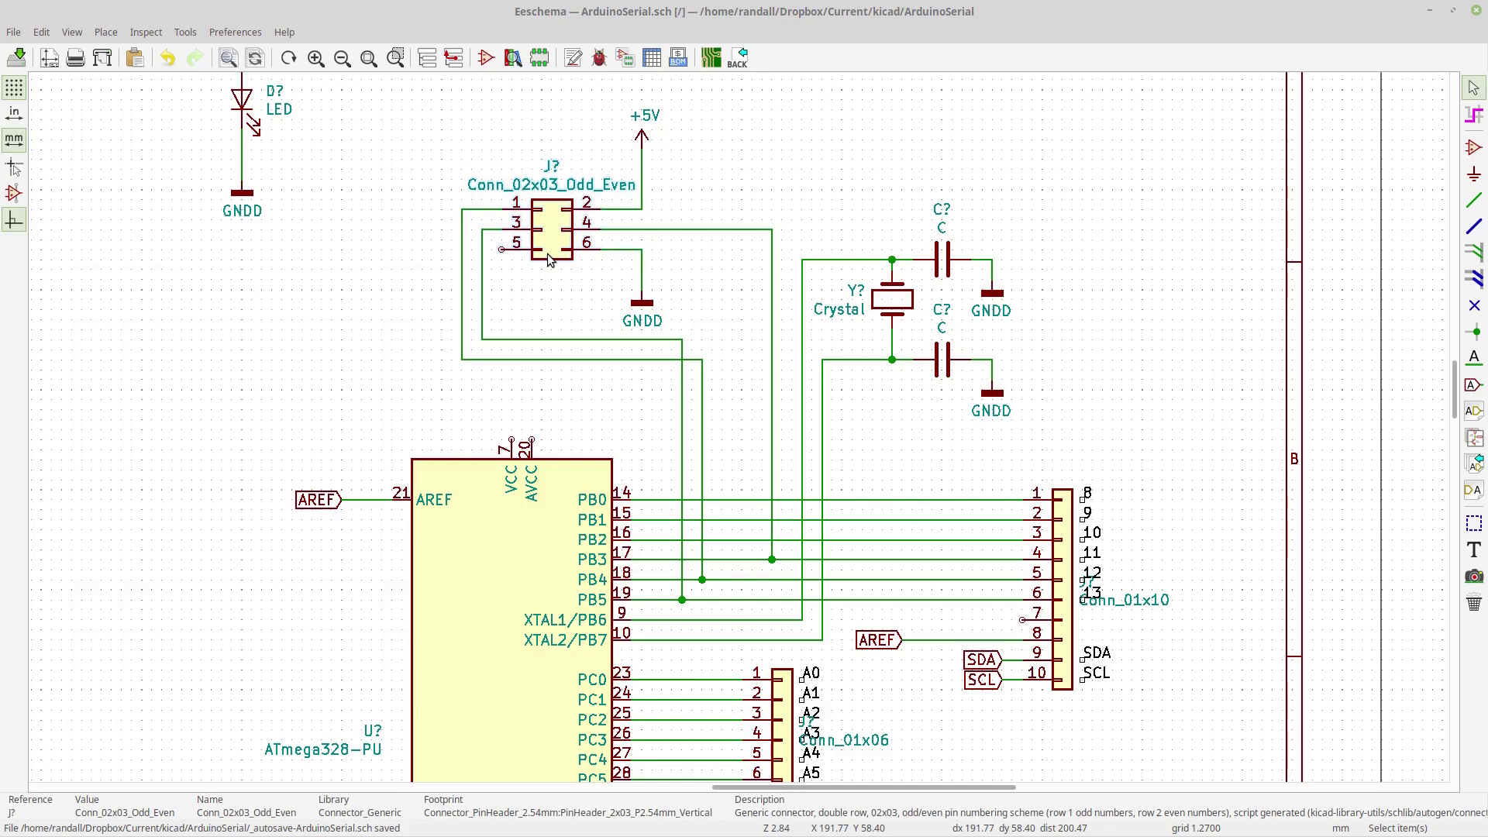
{"action": "key", "text": "g"}
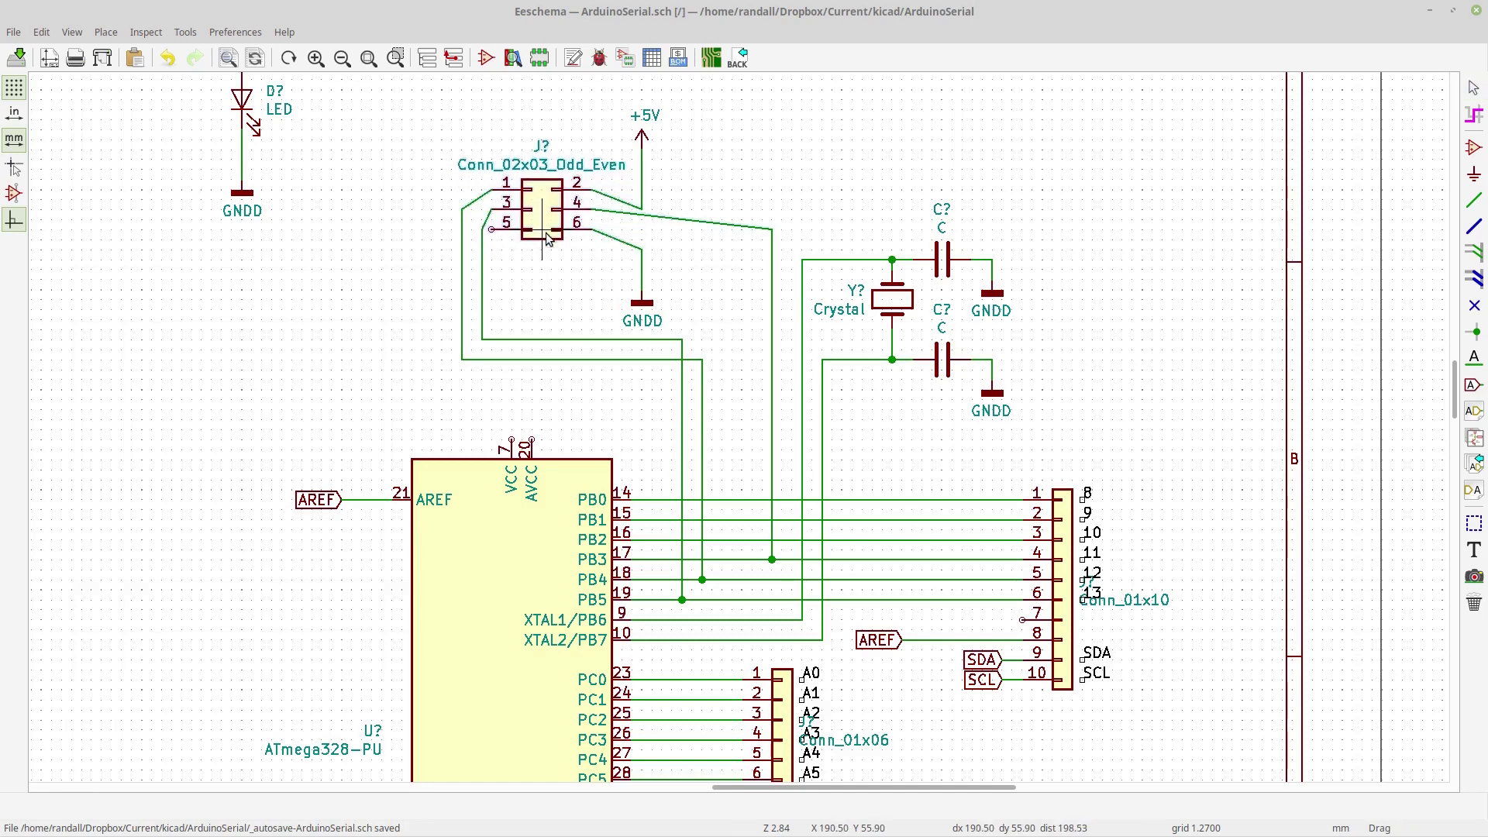
{"action": "left_click", "coordinate": [557, 252]}
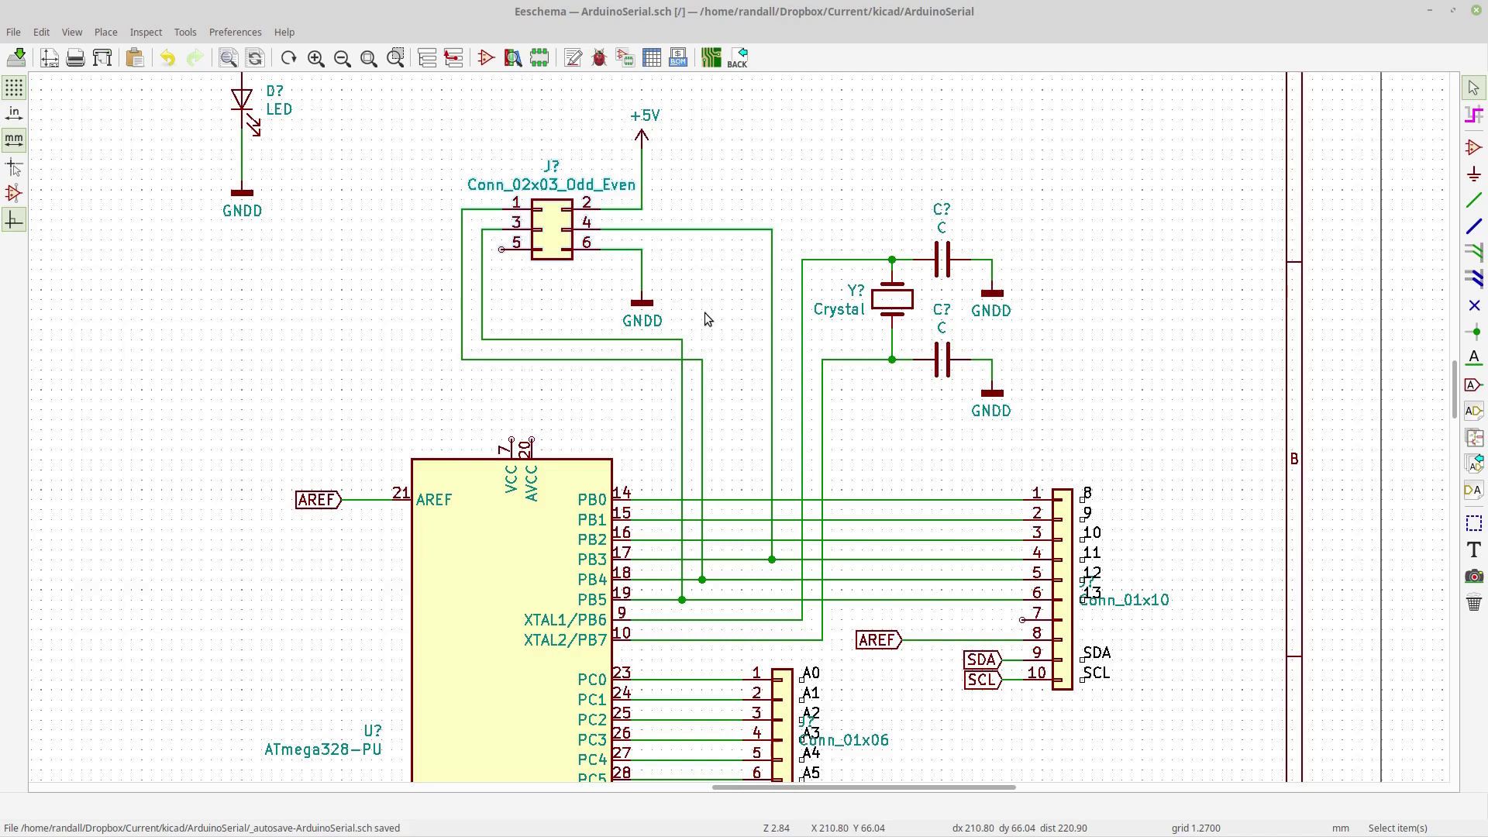
- Try to move only the GNDD symbol on connector pin 6 while keeping its wire attached
{"action": "left_click", "coordinate": [650, 306]}
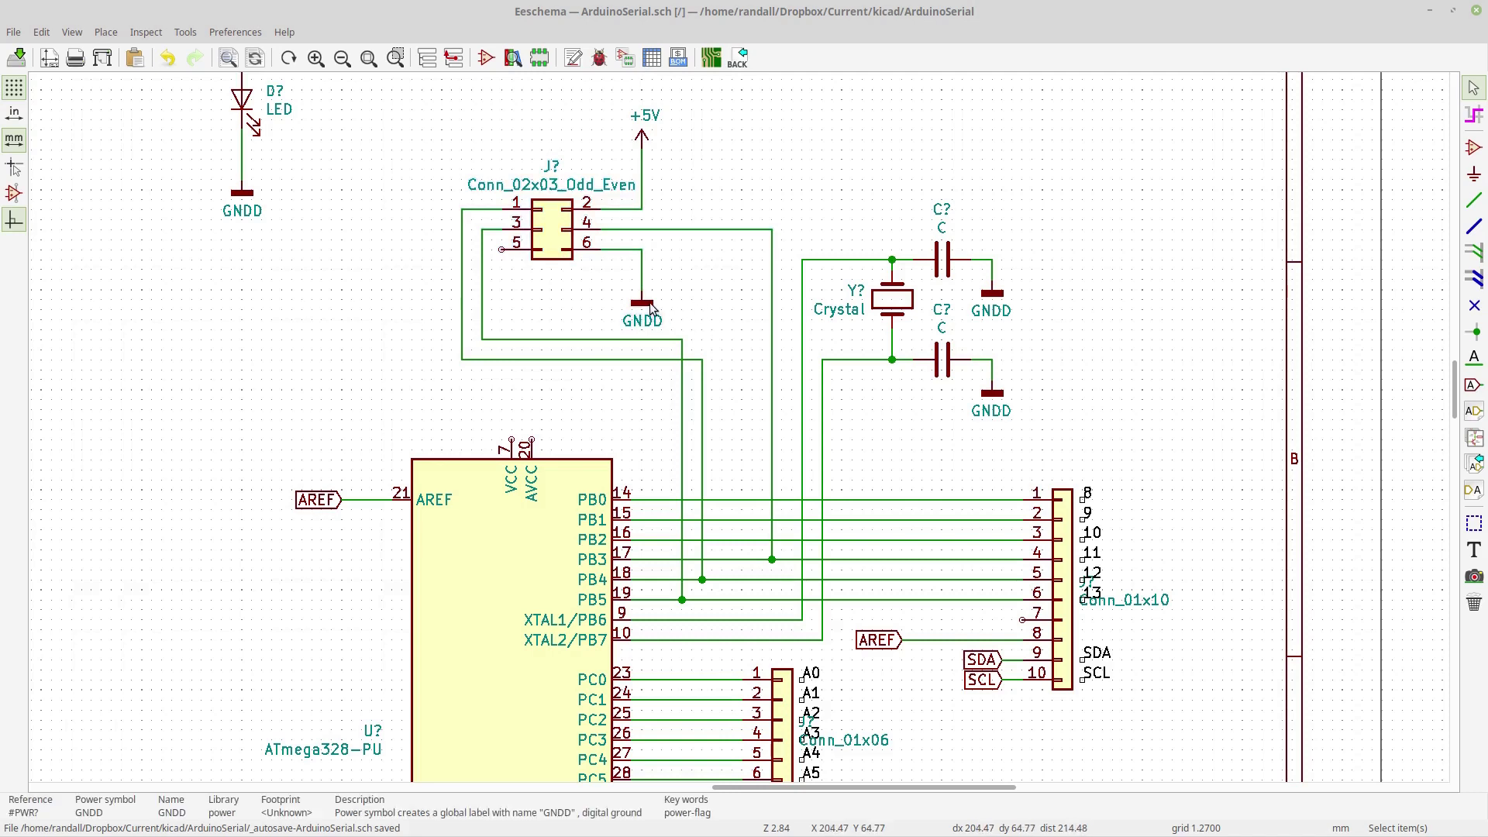
{"action": "key", "text": "g"}
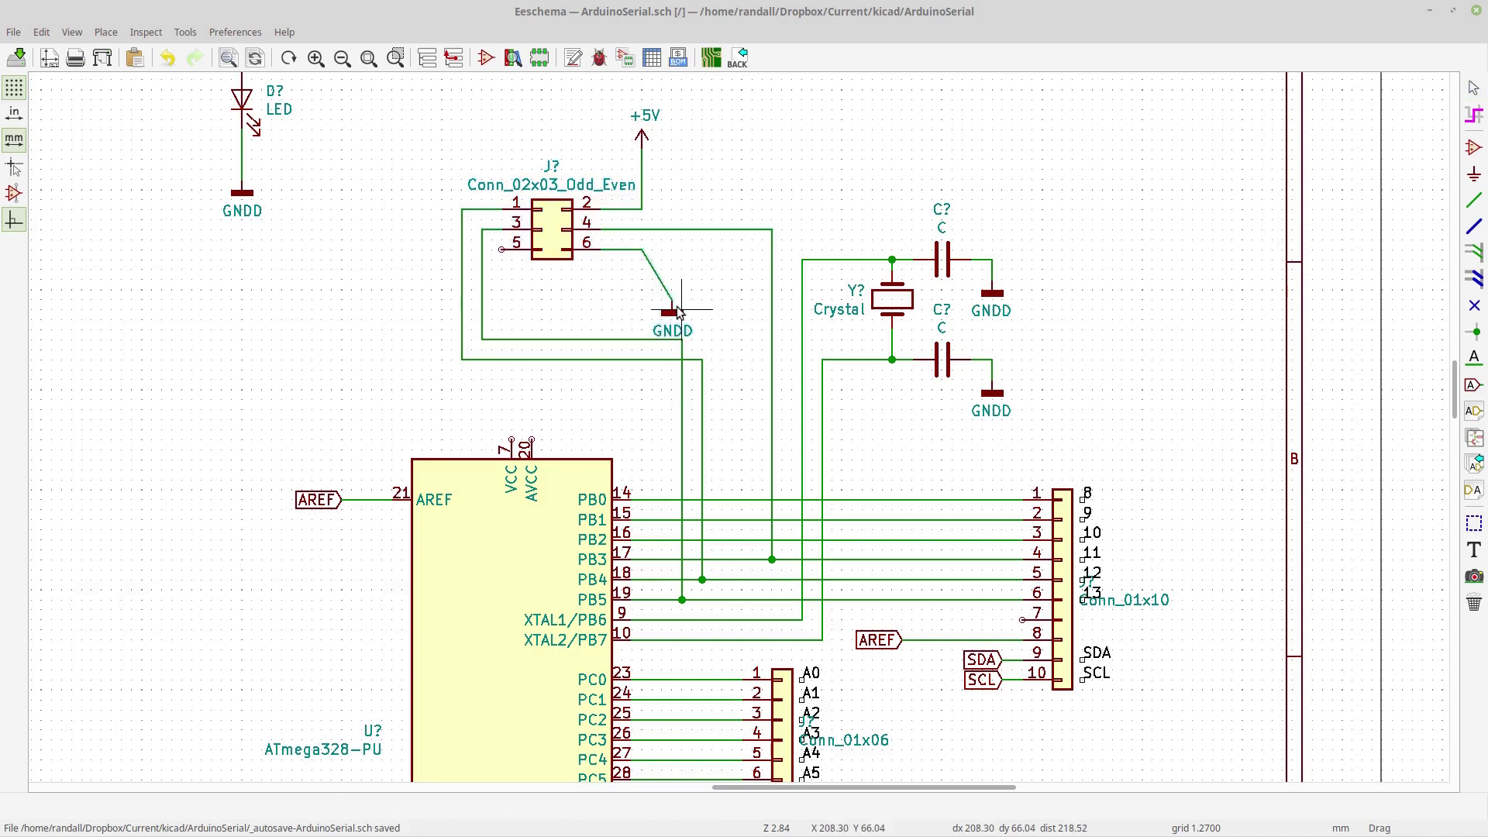
{"action": "left_click", "coordinate": [652, 302]}
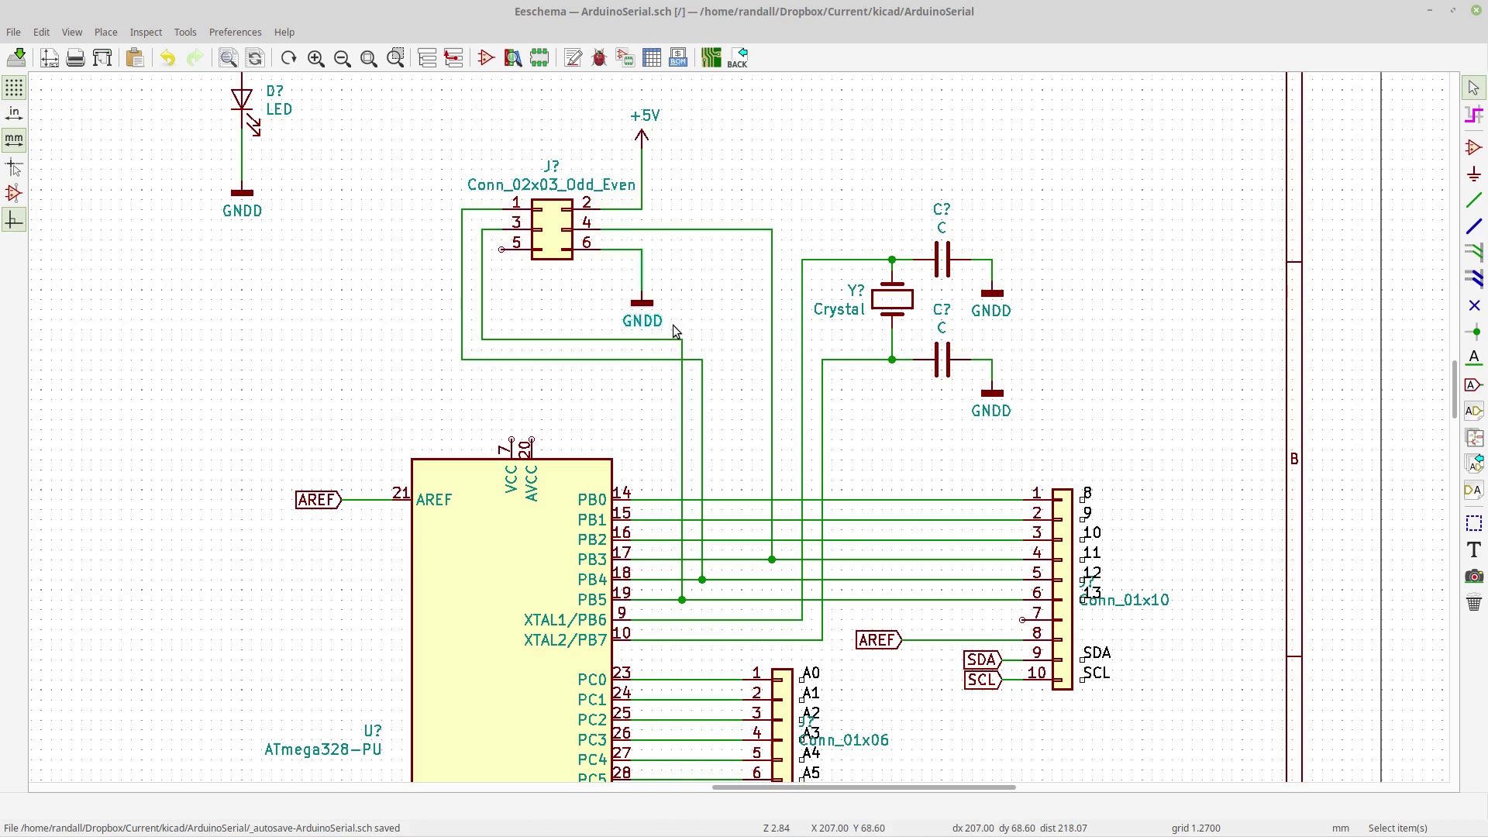
- Move the GNDD symbol on connector pin 6 and its vertical wire to the right, keeping the pin wire attached
{"action": "left_click_drag", "start_coordinate": [675, 329], "coordinate": [623, 262]}
{"action": "key", "text": "g"}
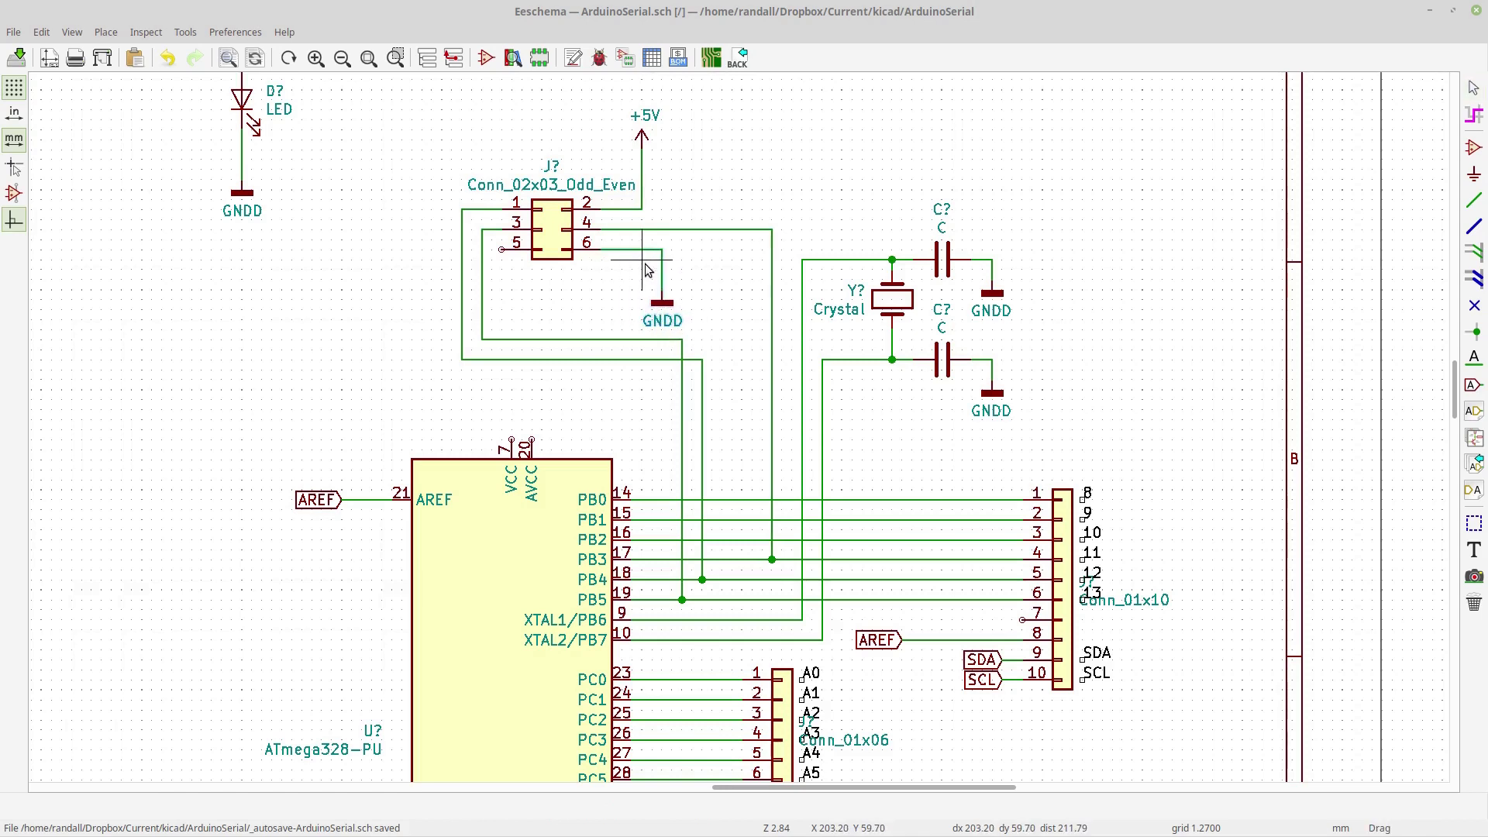
{"action": "left_click", "coordinate": [702, 264]}
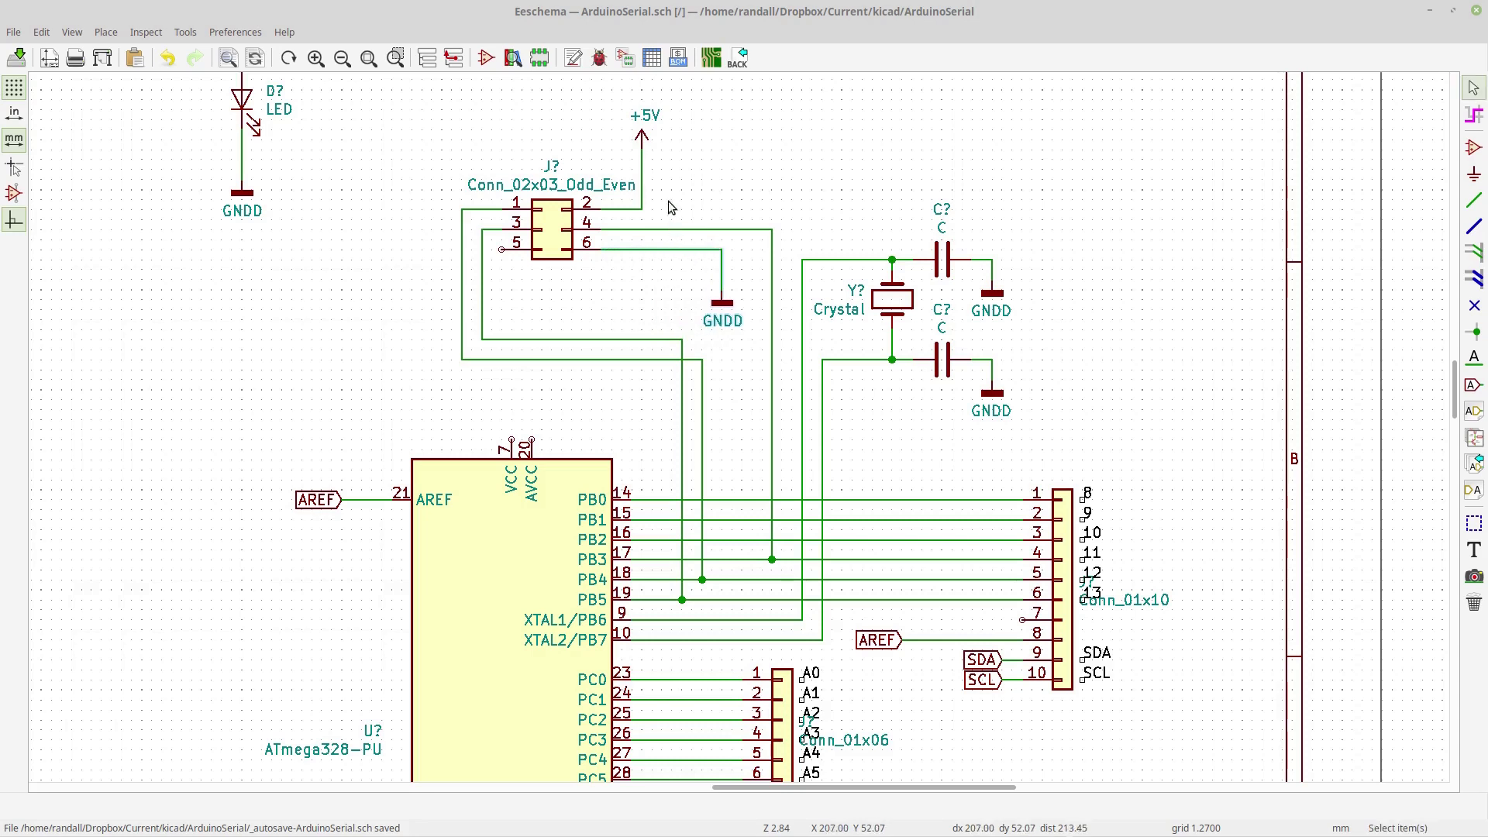
- Move the +5V symbol on connector pin 2 and its vertical wire to the right, aligned above the GNDD symbol
{"action": "scroll", "coordinate": [649, 132], "scroll_direction": "up", "scroll_amount": 3}
{"action": "left_click_drag", "start_coordinate": [693, 340], "coordinate": [631, 200]}
{"action": "key", "text": "g"}
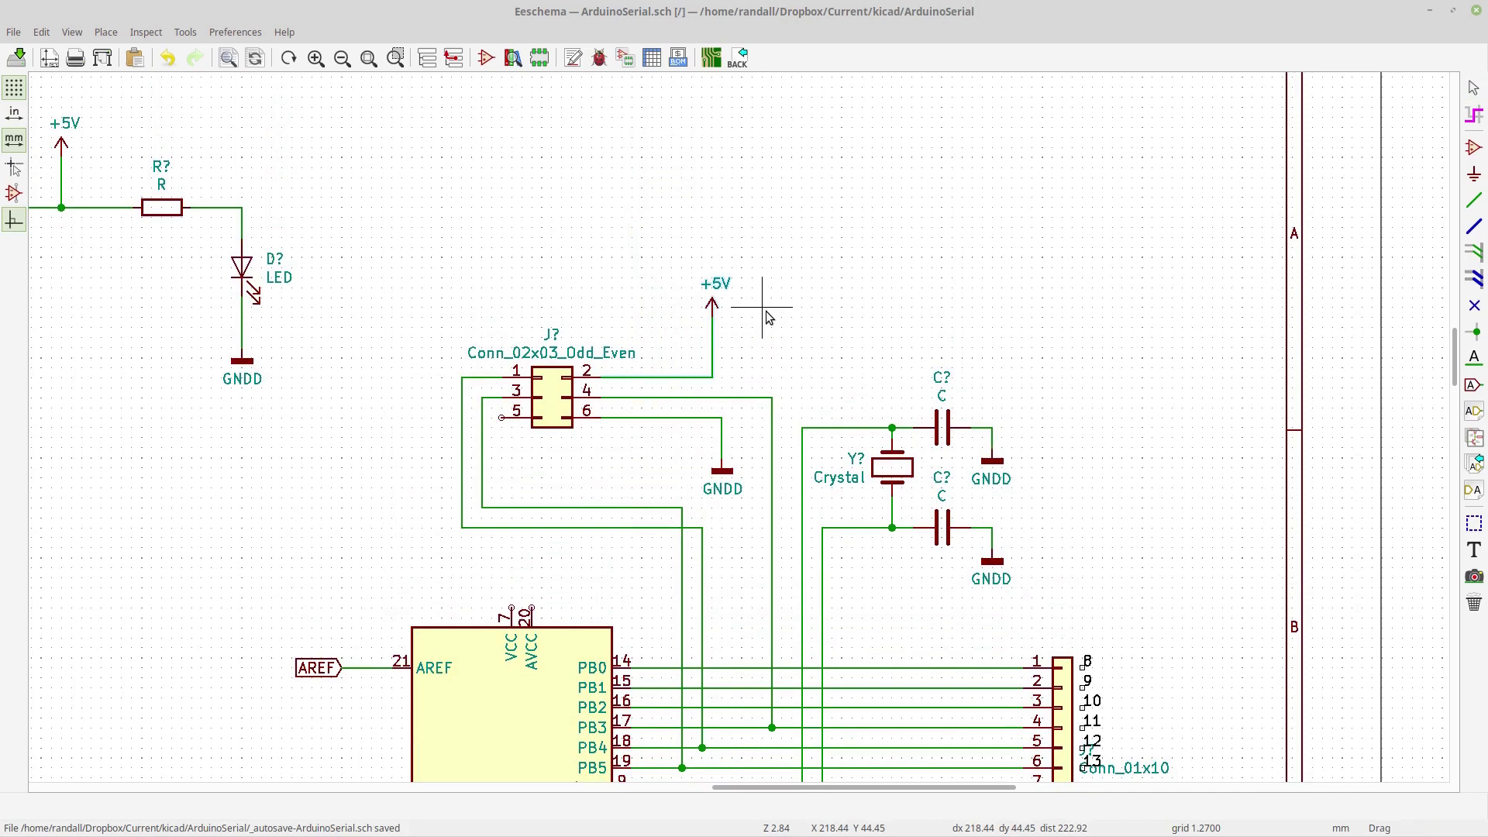
{"action": "left_click", "coordinate": [773, 315]}
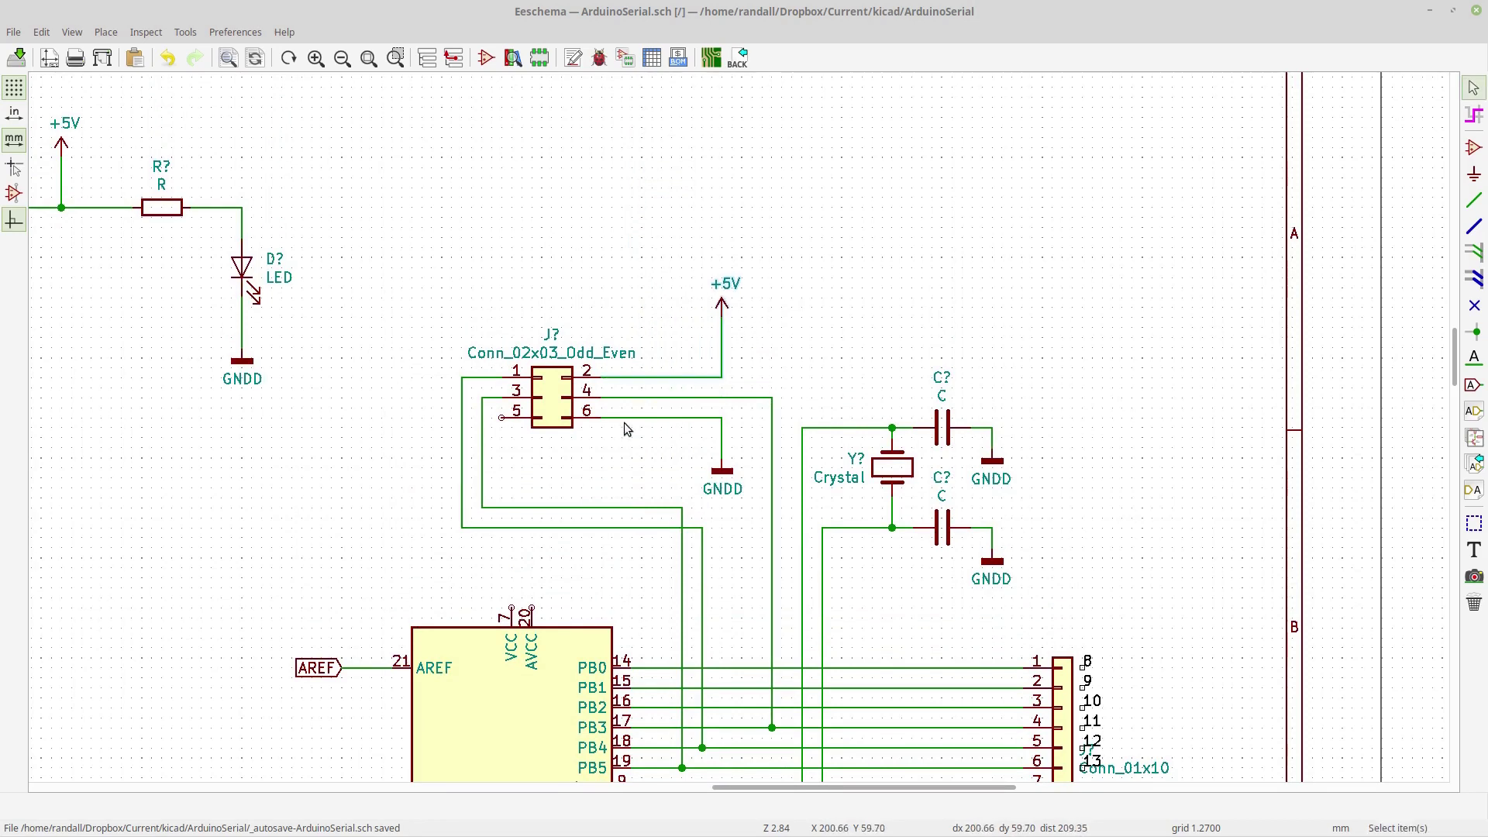
- Move the Conn_02x03_Odd_Even connector about 11.4 mm to the right, keeping all its wires attached
{"action": "left_click", "coordinate": [557, 420]}
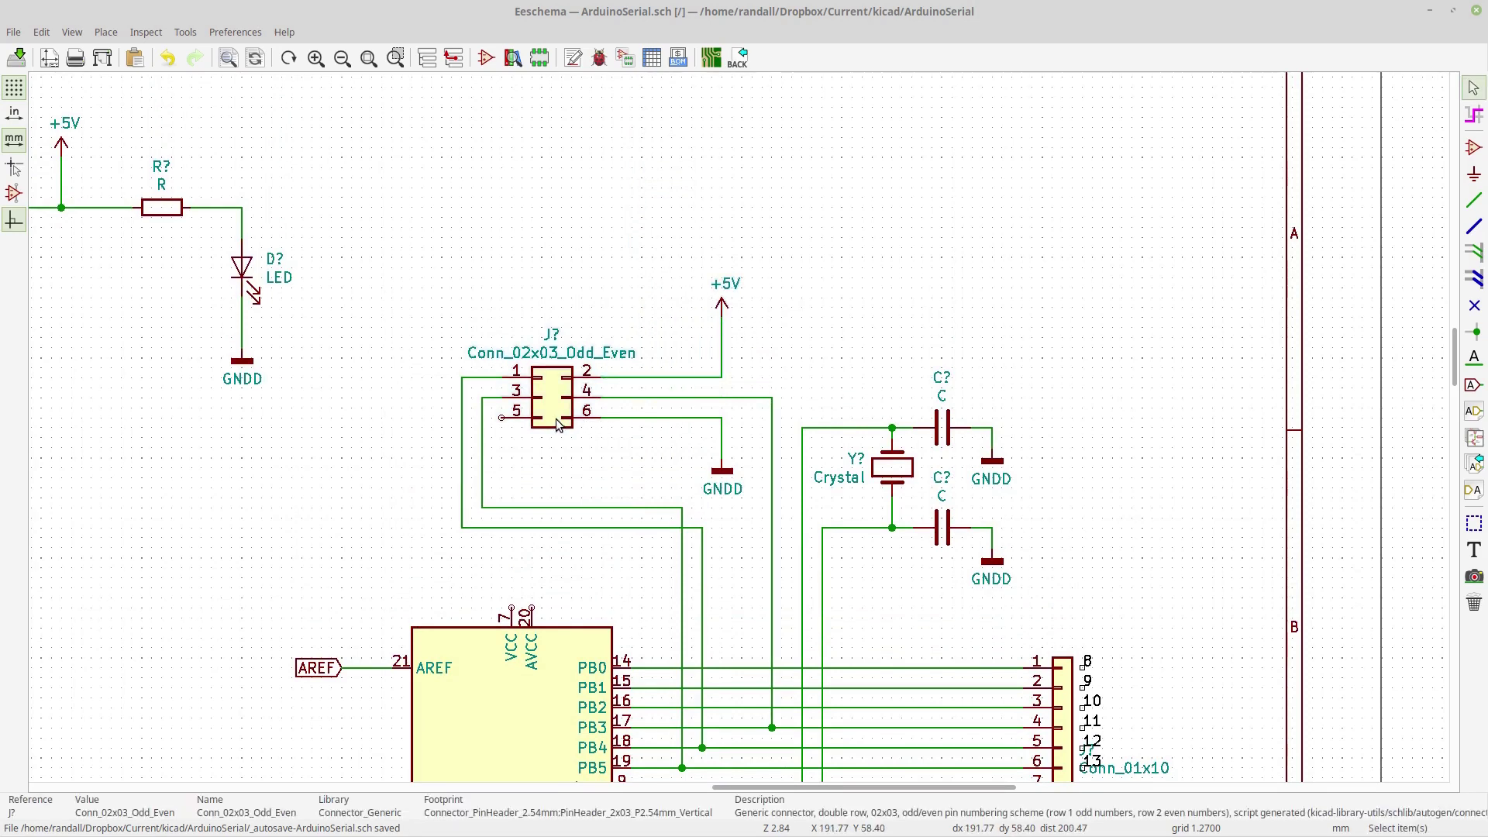
{"action": "key", "text": "g"}
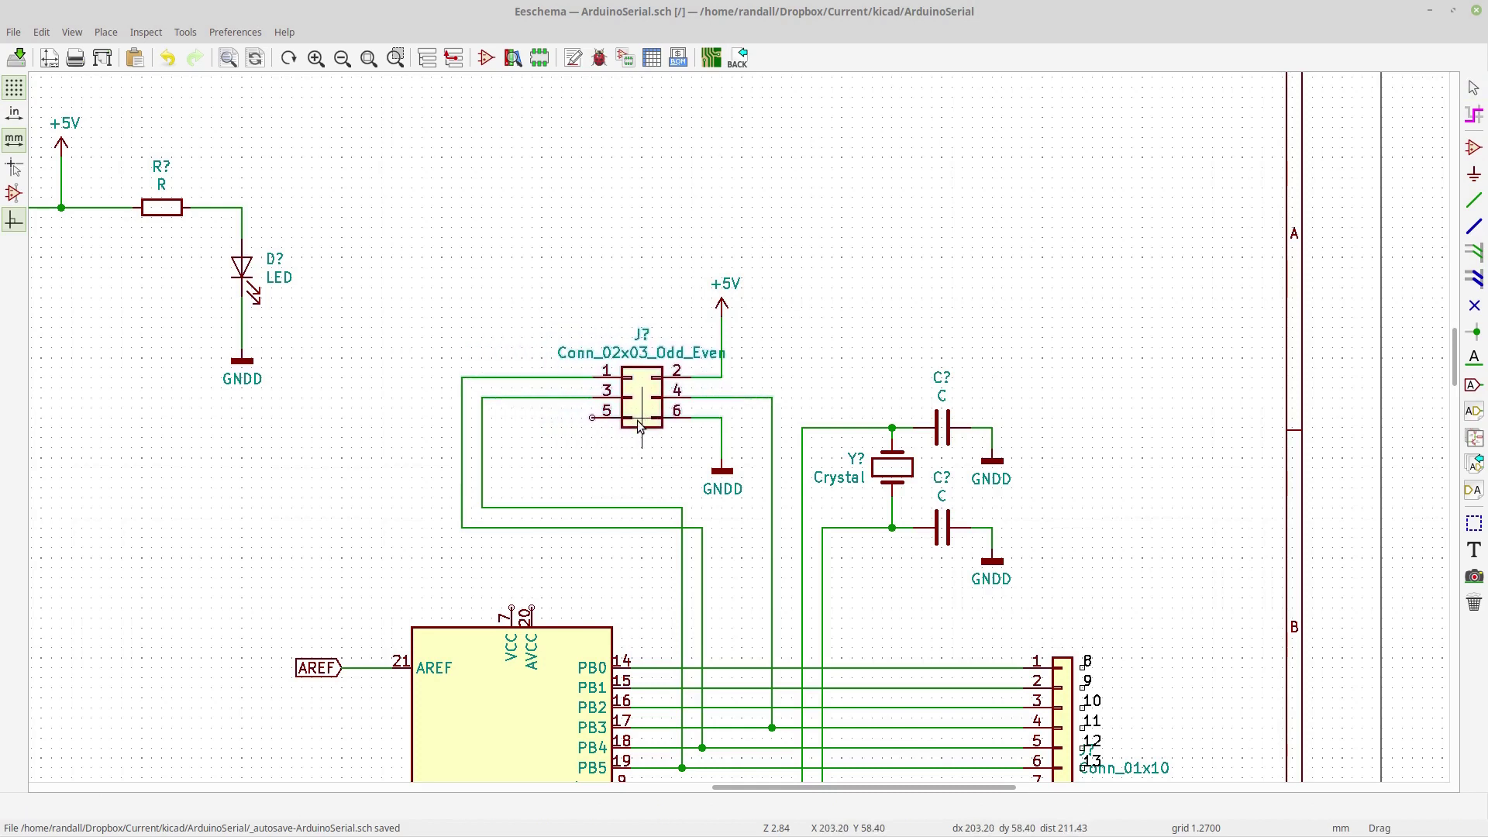
{"action": "left_click", "coordinate": [639, 426]}
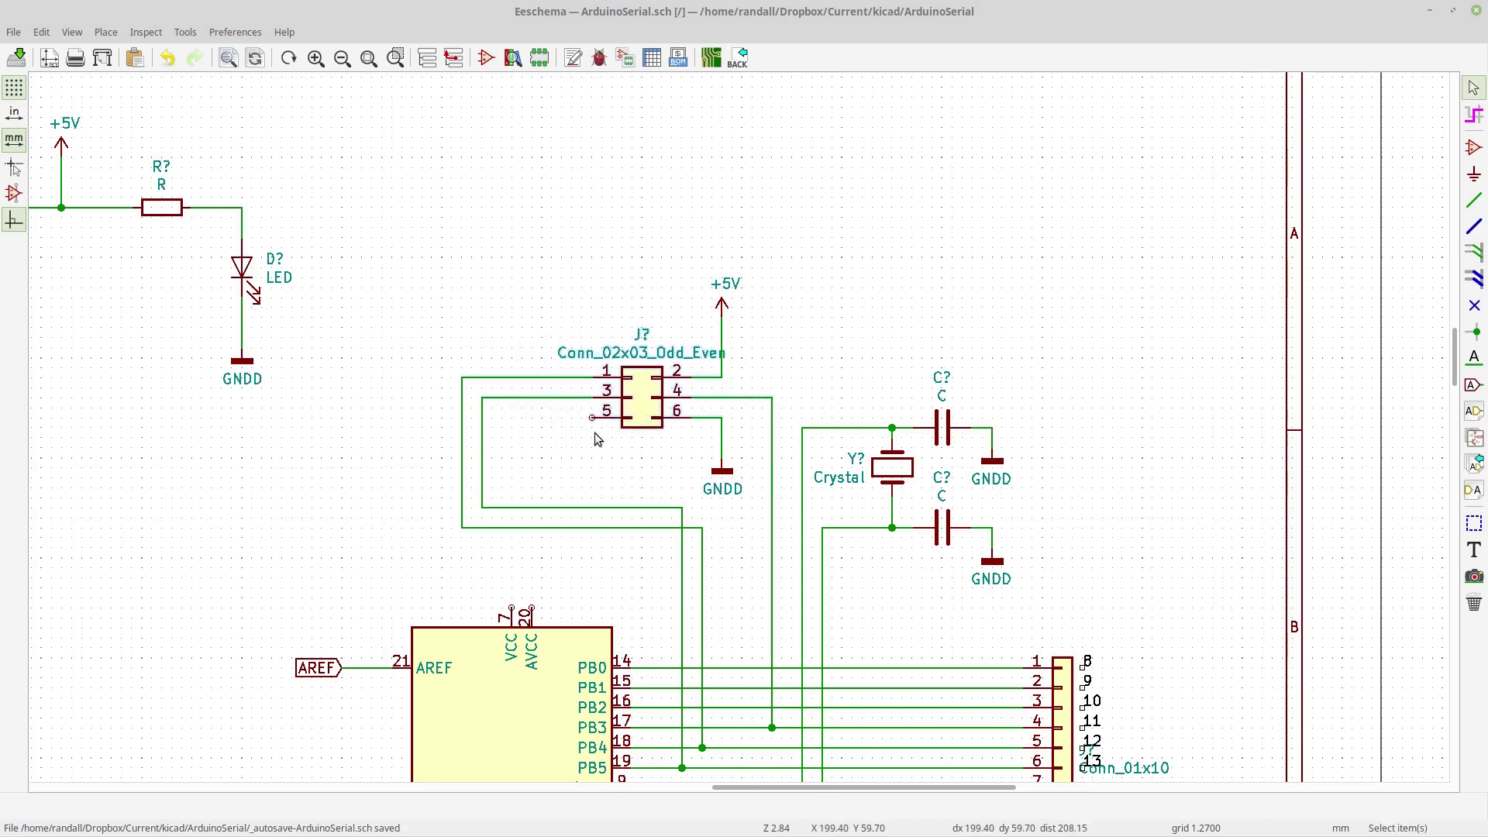
- Move the two vertical wire segments from connector pins 1 and 3 about 10 mm right, toward the connector, keeping them connected
{"action": "left_click", "coordinate": [482, 436]}
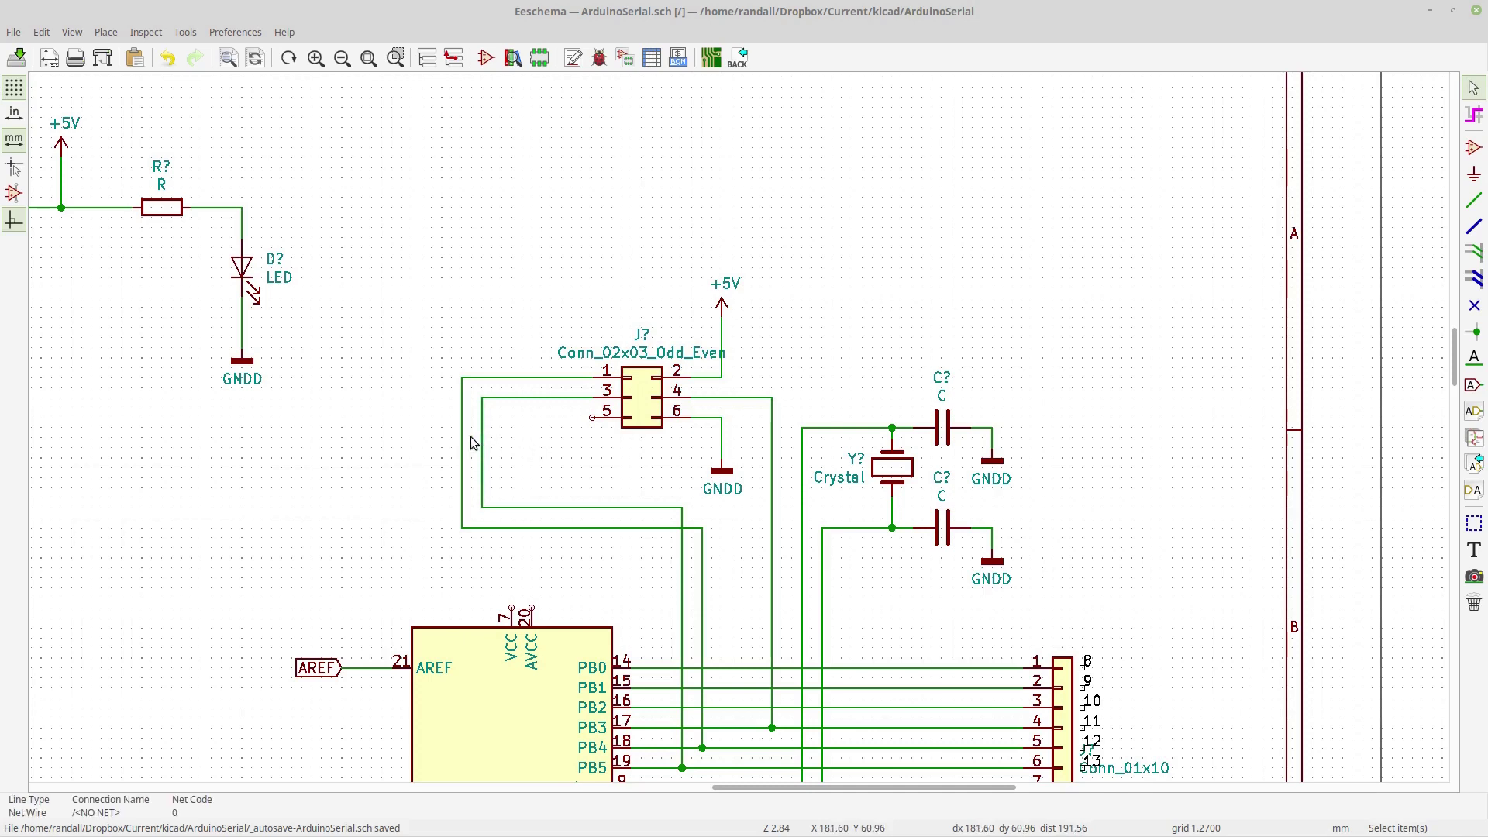
{"action": "key", "text": "Escape"}
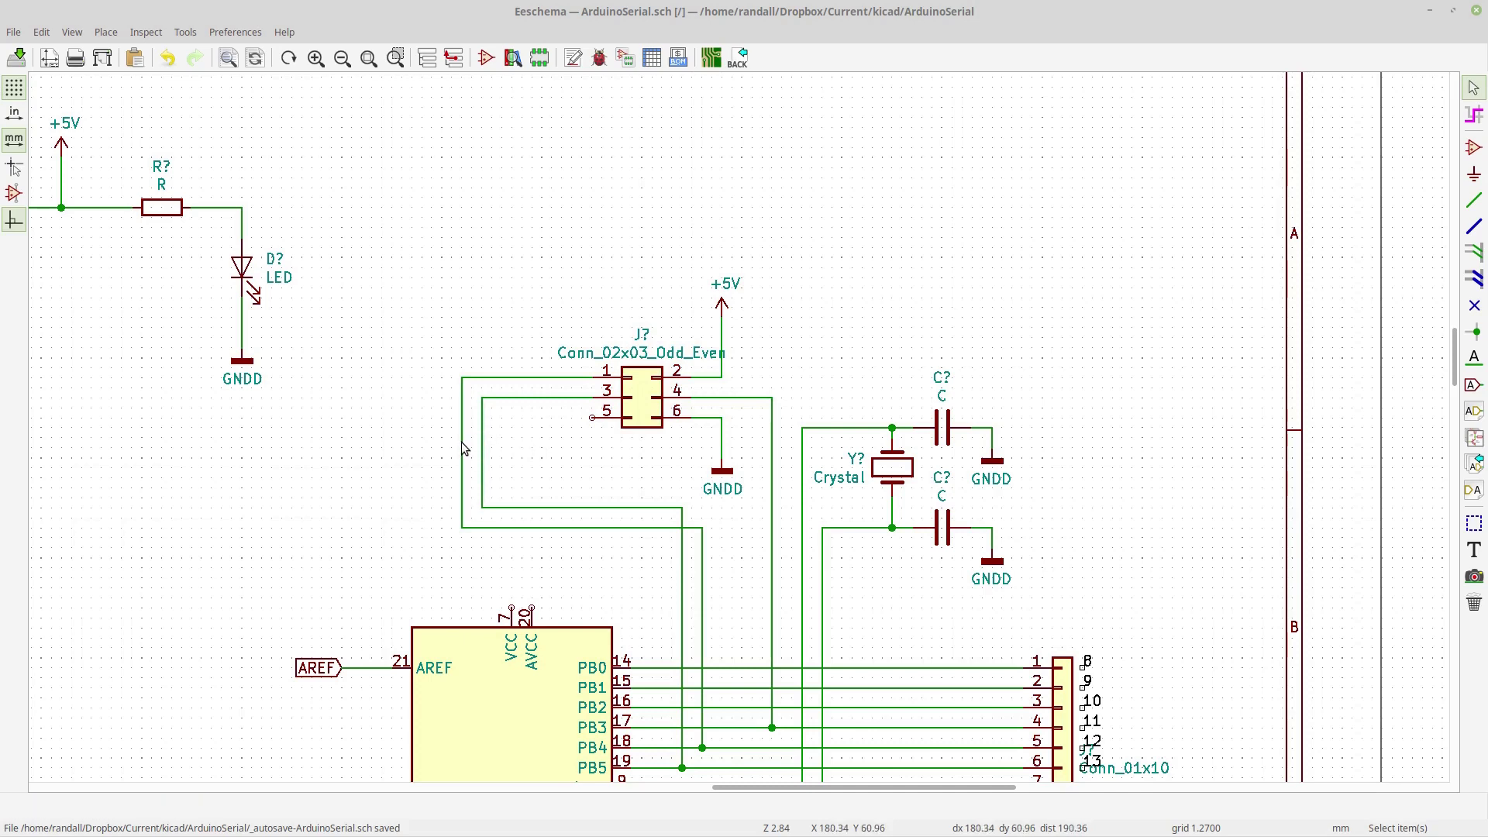
{"action": "key", "text": "g"}
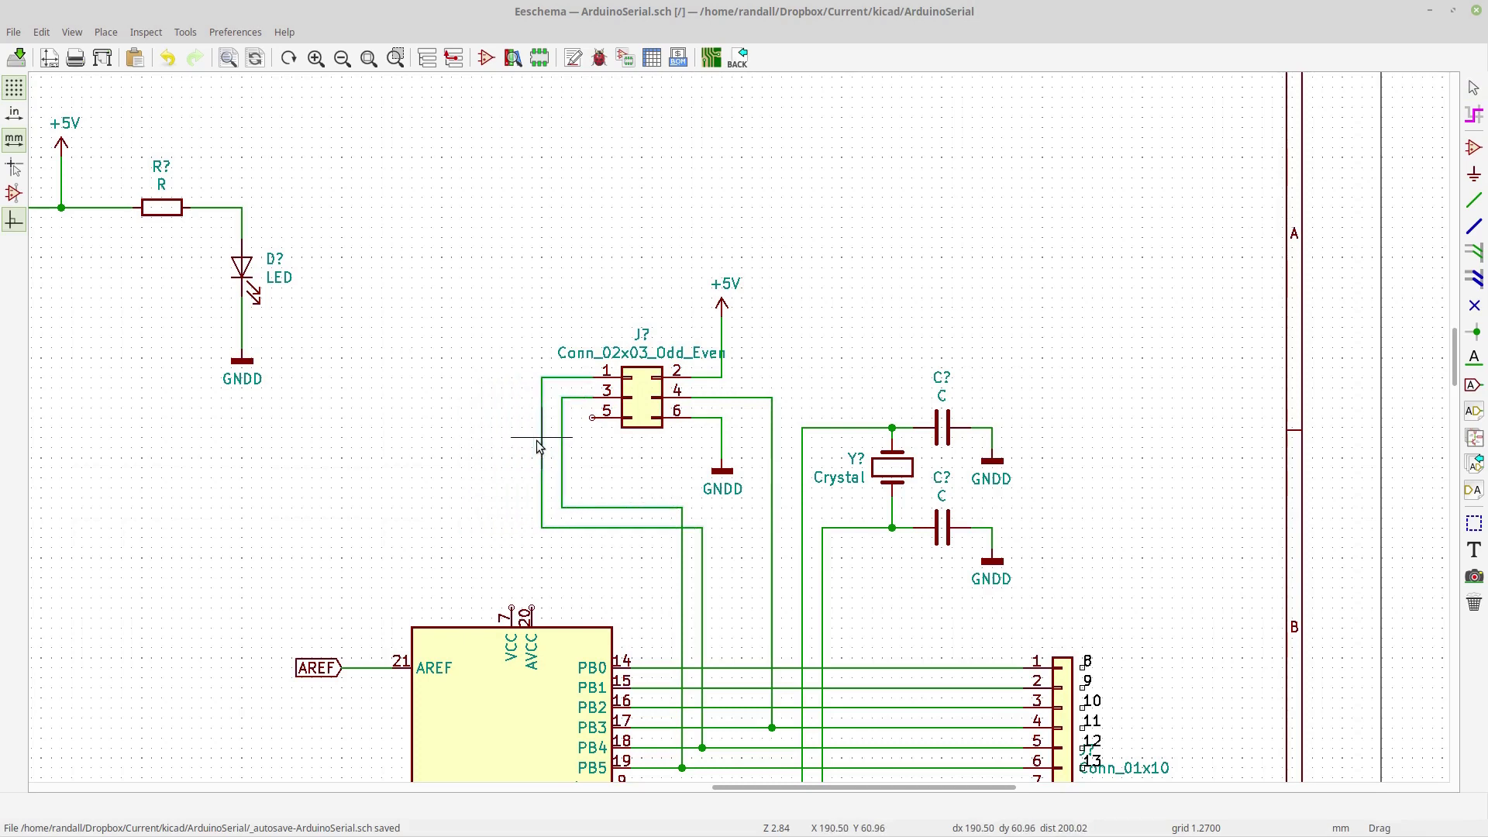
{"action": "left_click", "coordinate": [540, 446]}
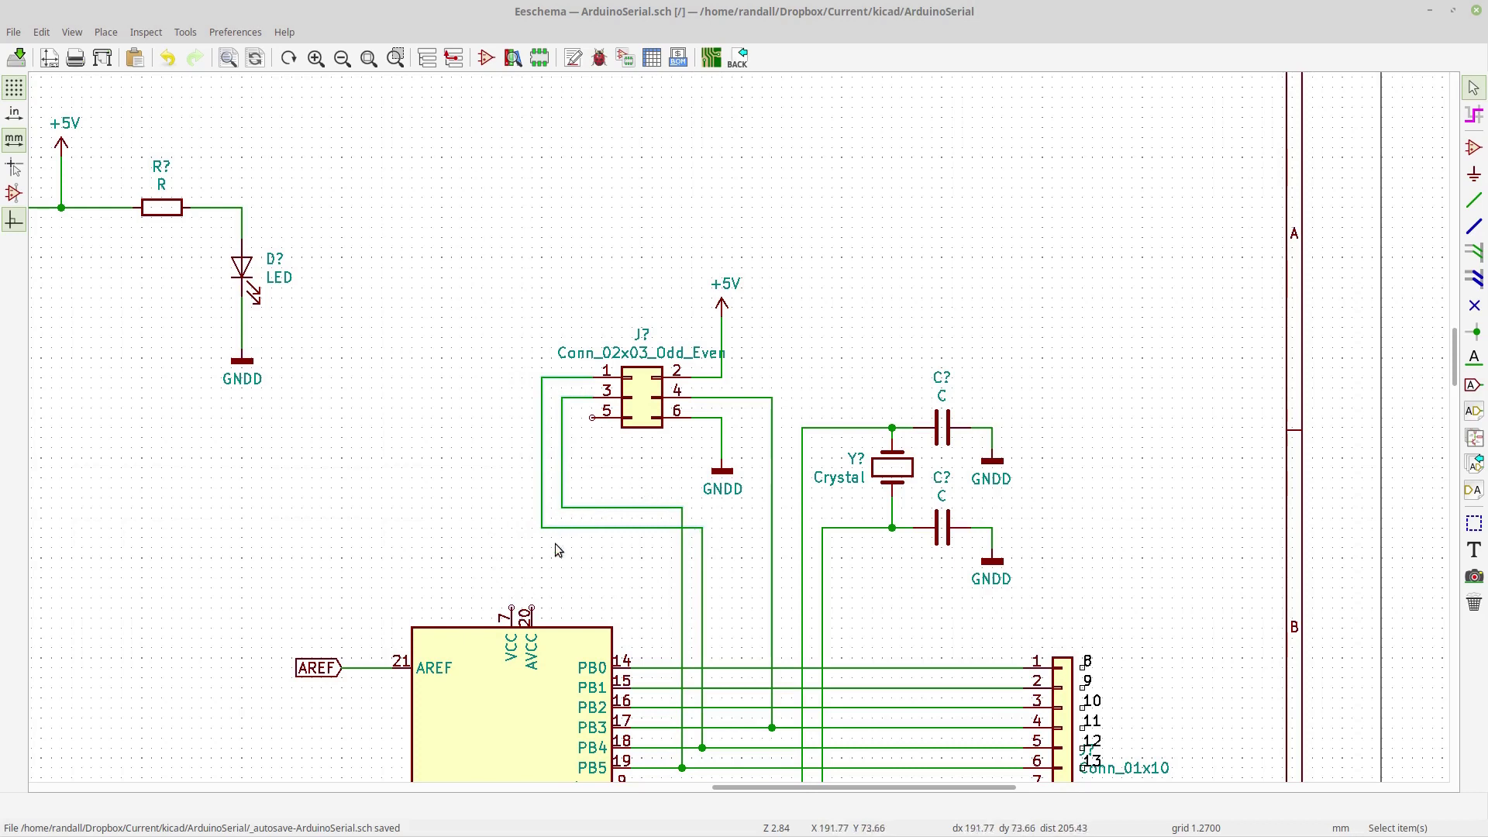
- Move the Conn_02x03_Odd_Even connector and its +5V symbol about 2.5 mm down, keeping all their wires attached
{"action": "scroll", "coordinate": [432, 537], "scroll_direction": "down", "scroll_amount": 3, "text": "shift"}
{"action": "scroll", "coordinate": [432, 538], "scroll_direction": "down", "scroll_amount": 2}
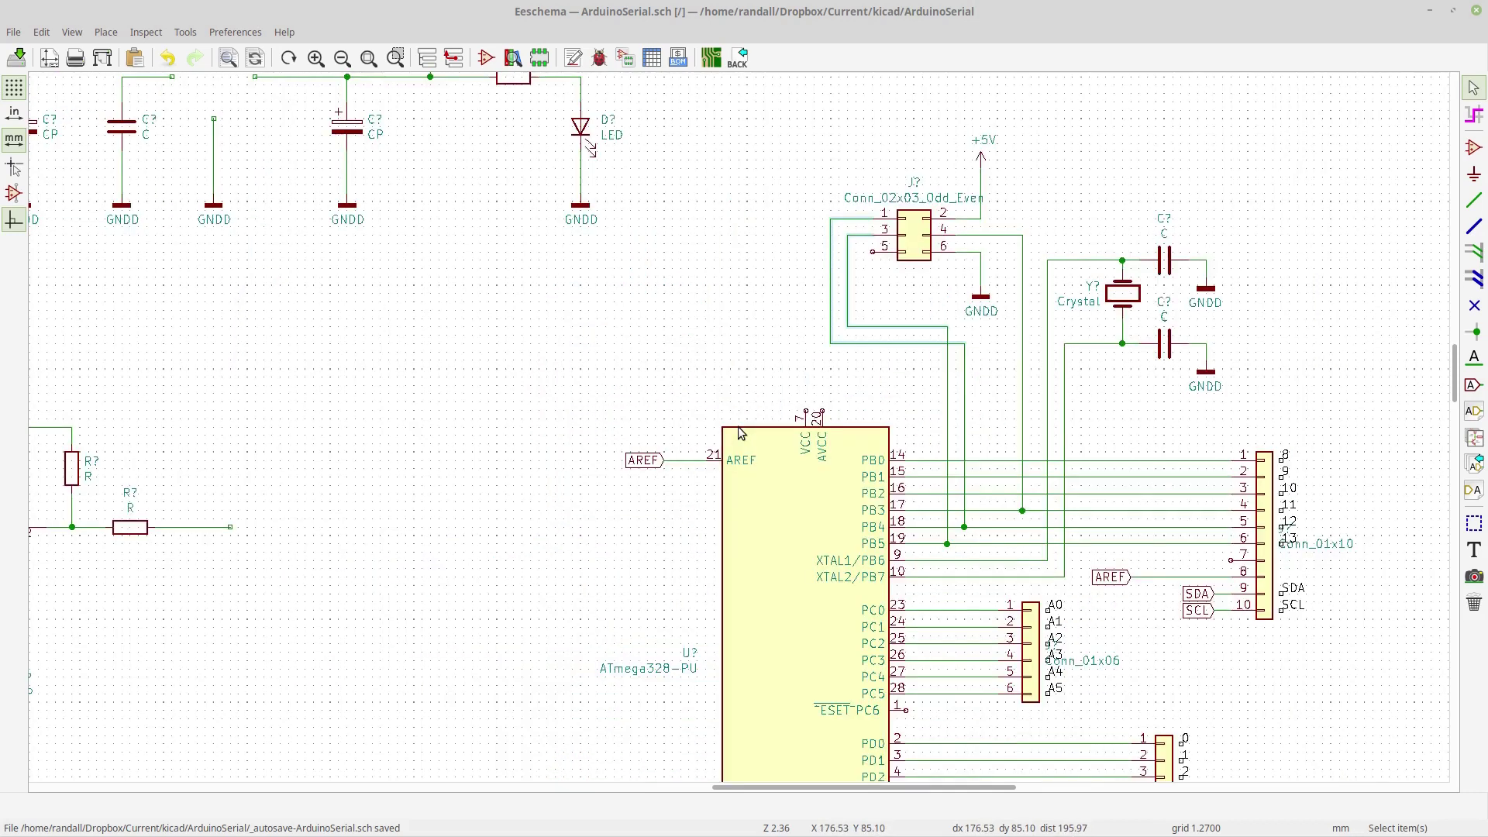
{"action": "scroll", "coordinate": [738, 426], "scroll_direction": "up", "scroll_amount": 3}
{"action": "scroll", "coordinate": [738, 426], "scroll_direction": "down", "scroll_amount": 4}
{"action": "scroll", "coordinate": [742, 422], "scroll_direction": "up", "scroll_amount": 5}
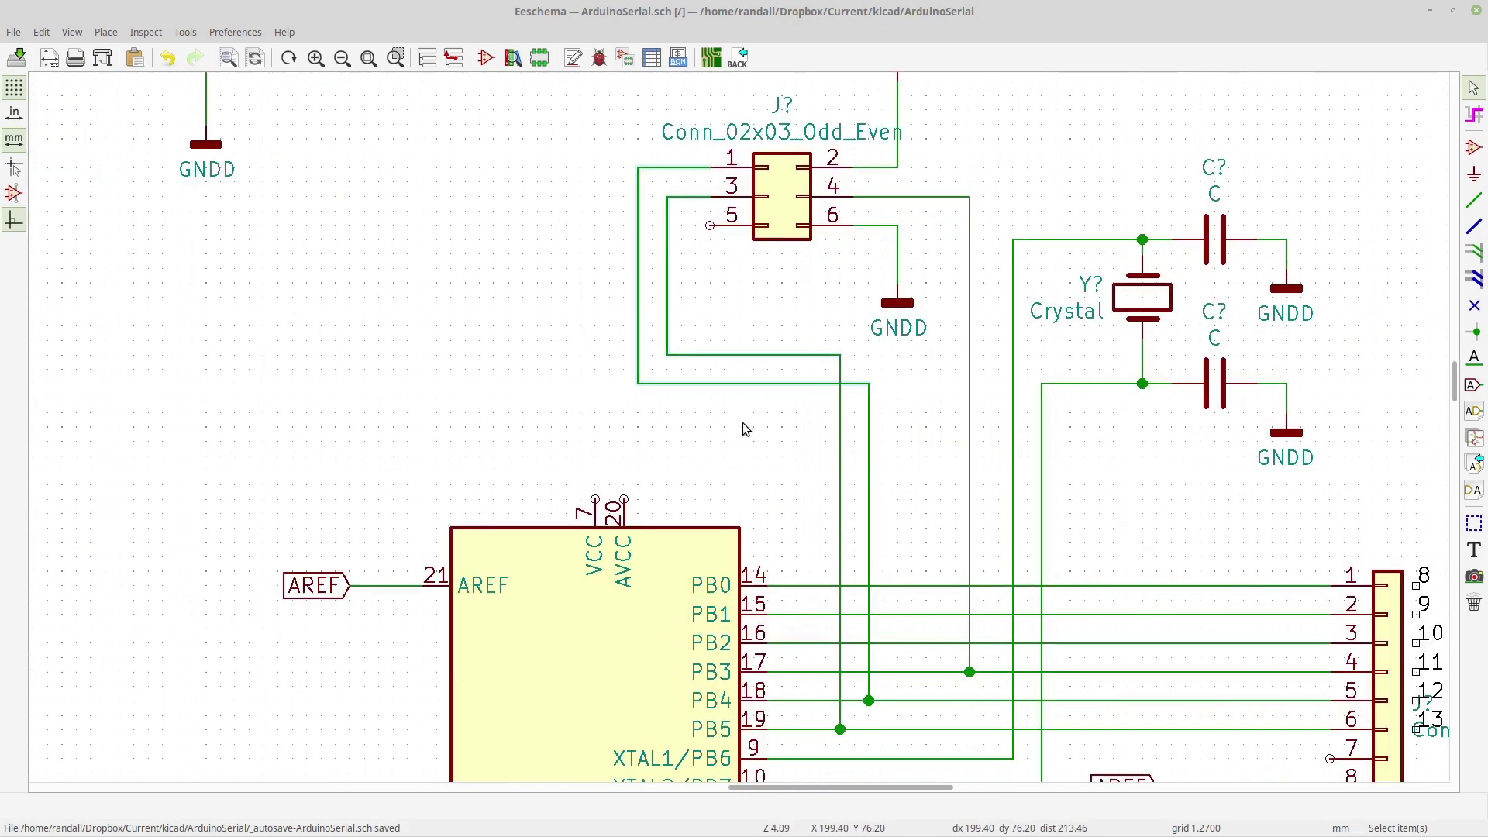
{"action": "middle_click_drag", "start_coordinate": [755, 463], "coordinate": [656, 499]}
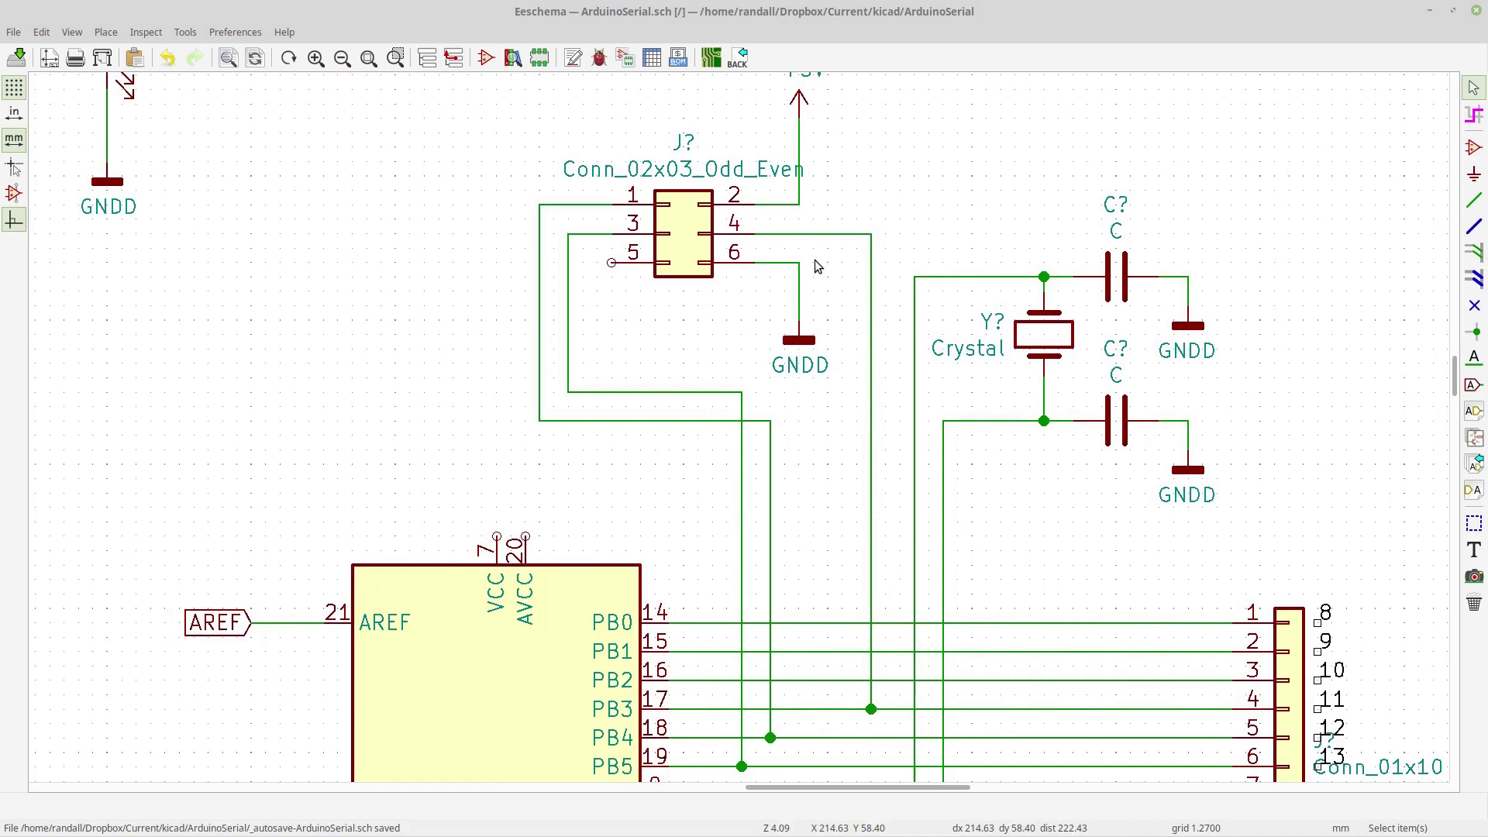
{"action": "left_click", "coordinate": [803, 343]}
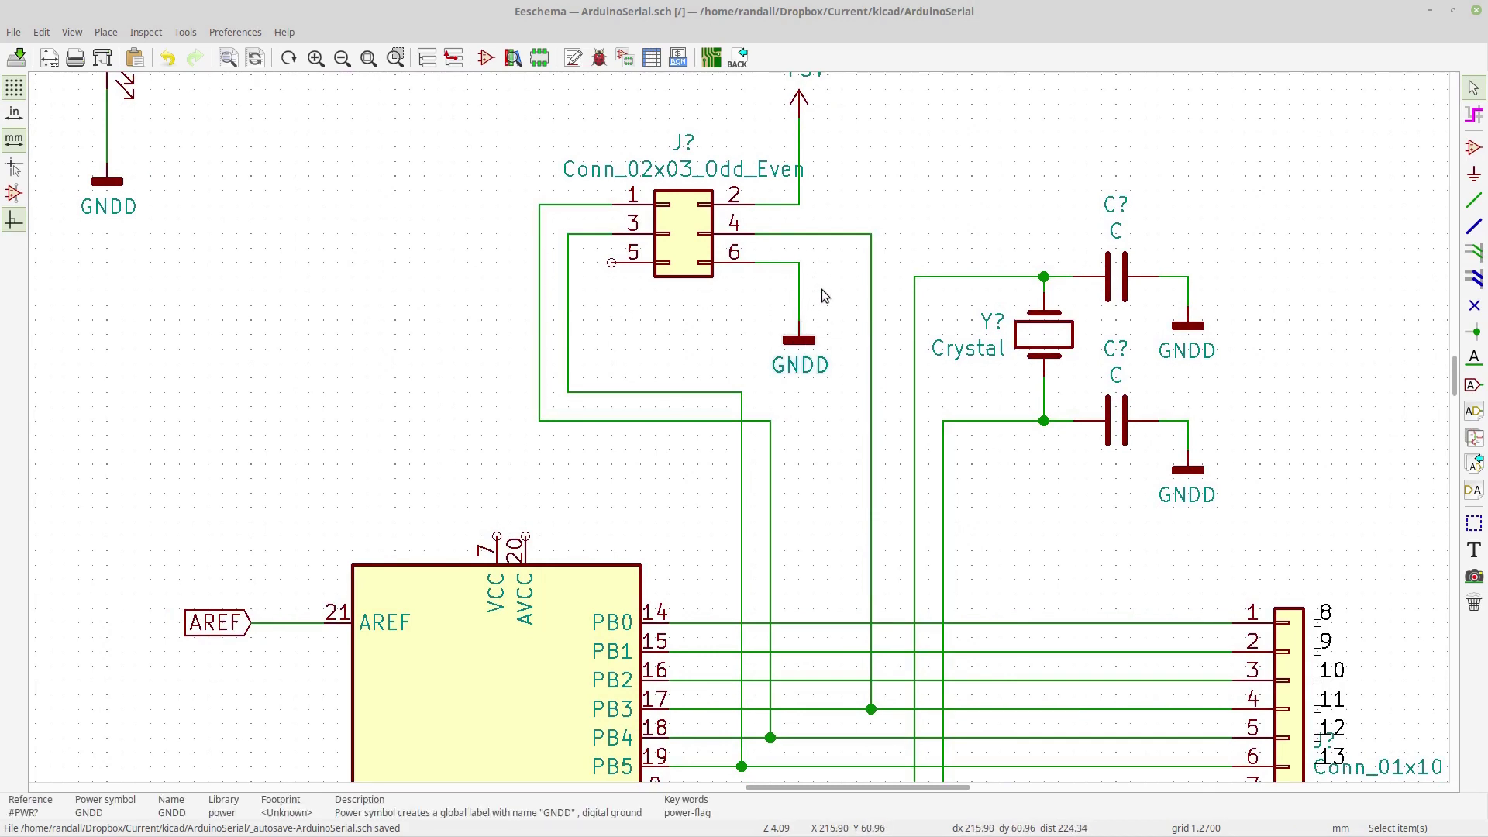
{"action": "left_click_drag", "start_coordinate": [757, 311], "coordinate": [511, 167]}
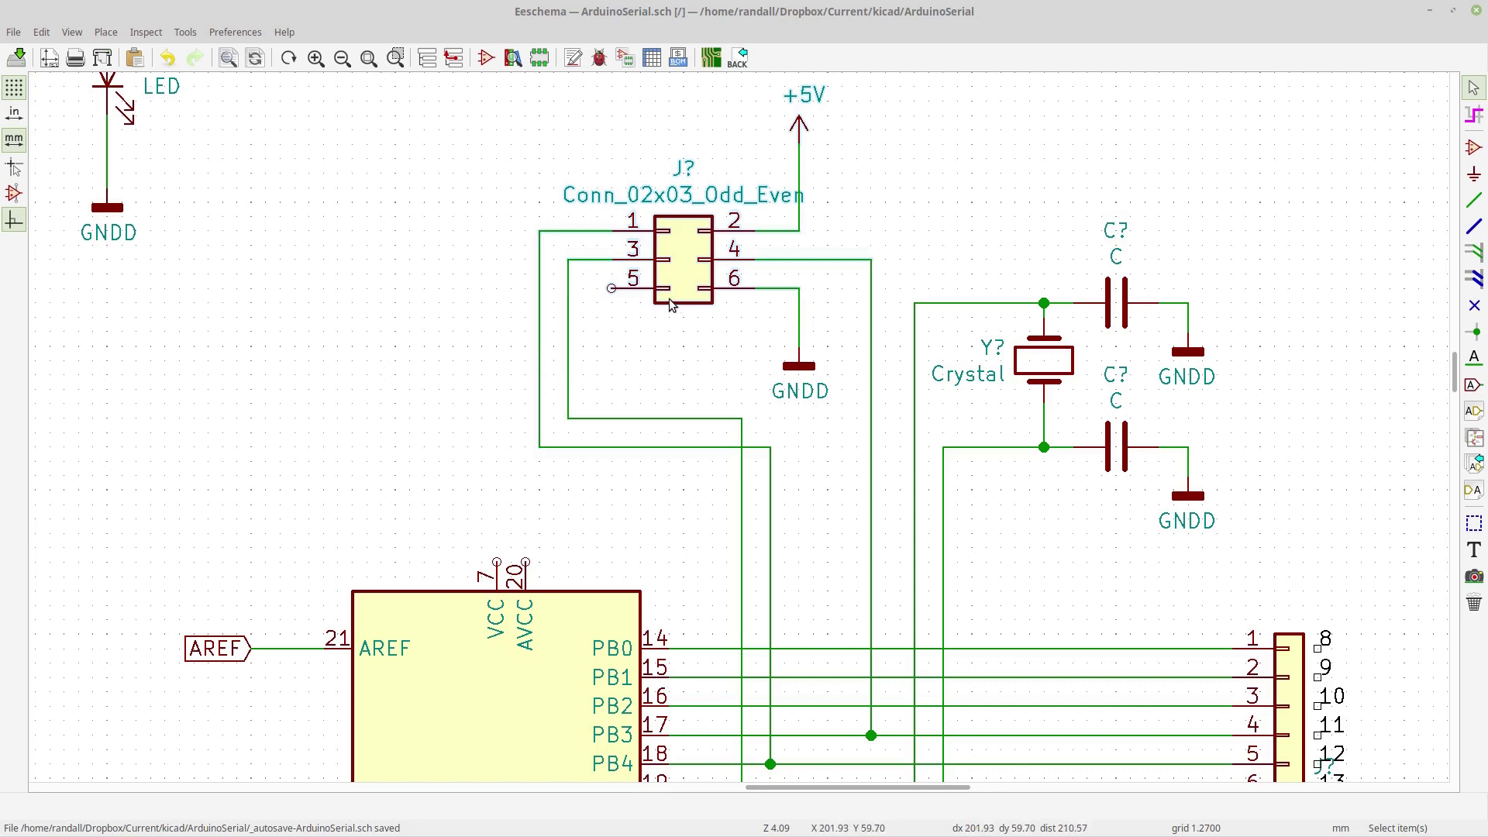
{"action": "key", "text": "g"}
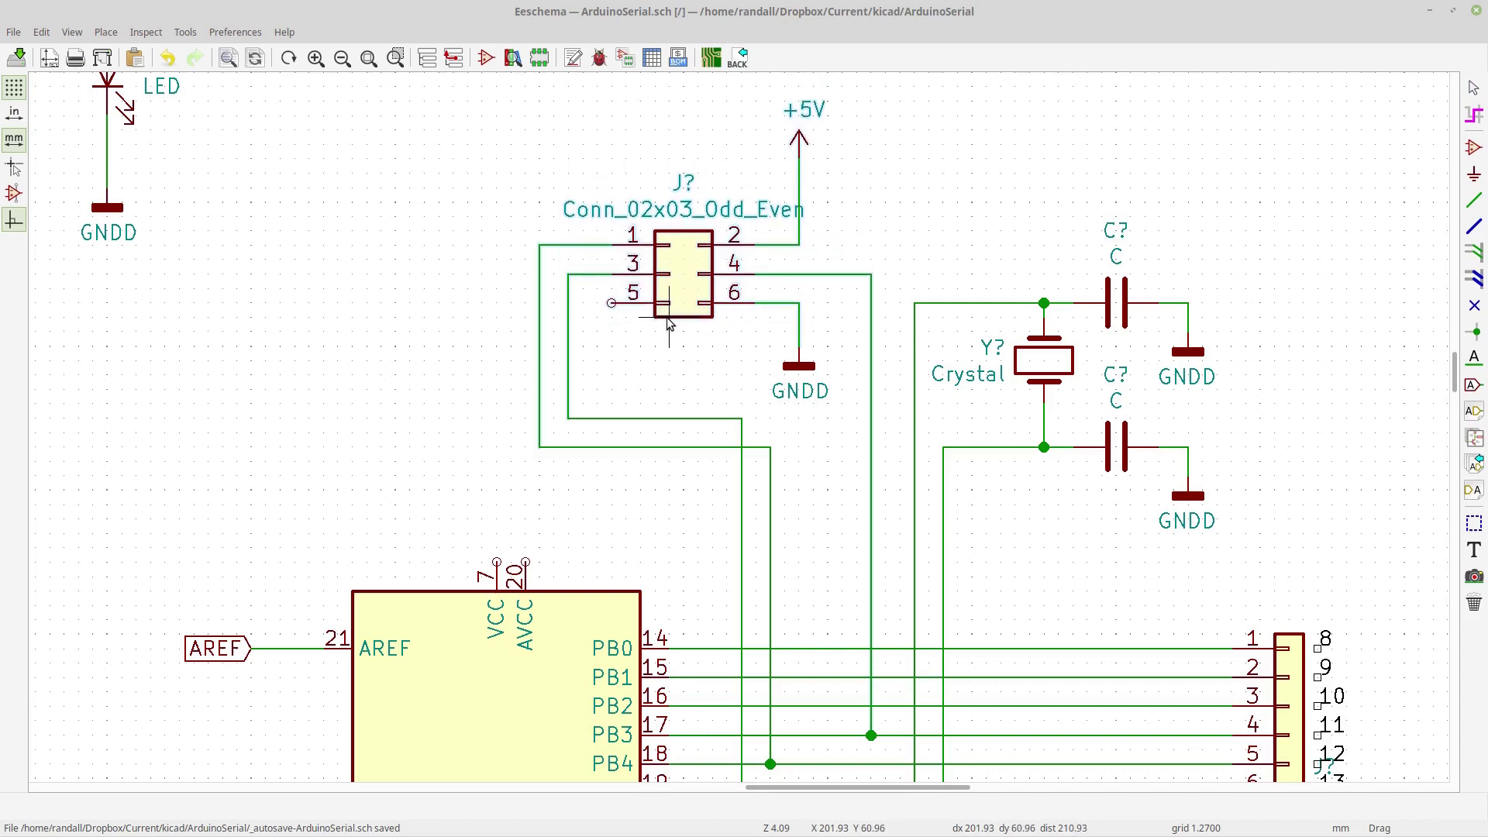
{"action": "left_click", "coordinate": [669, 344]}
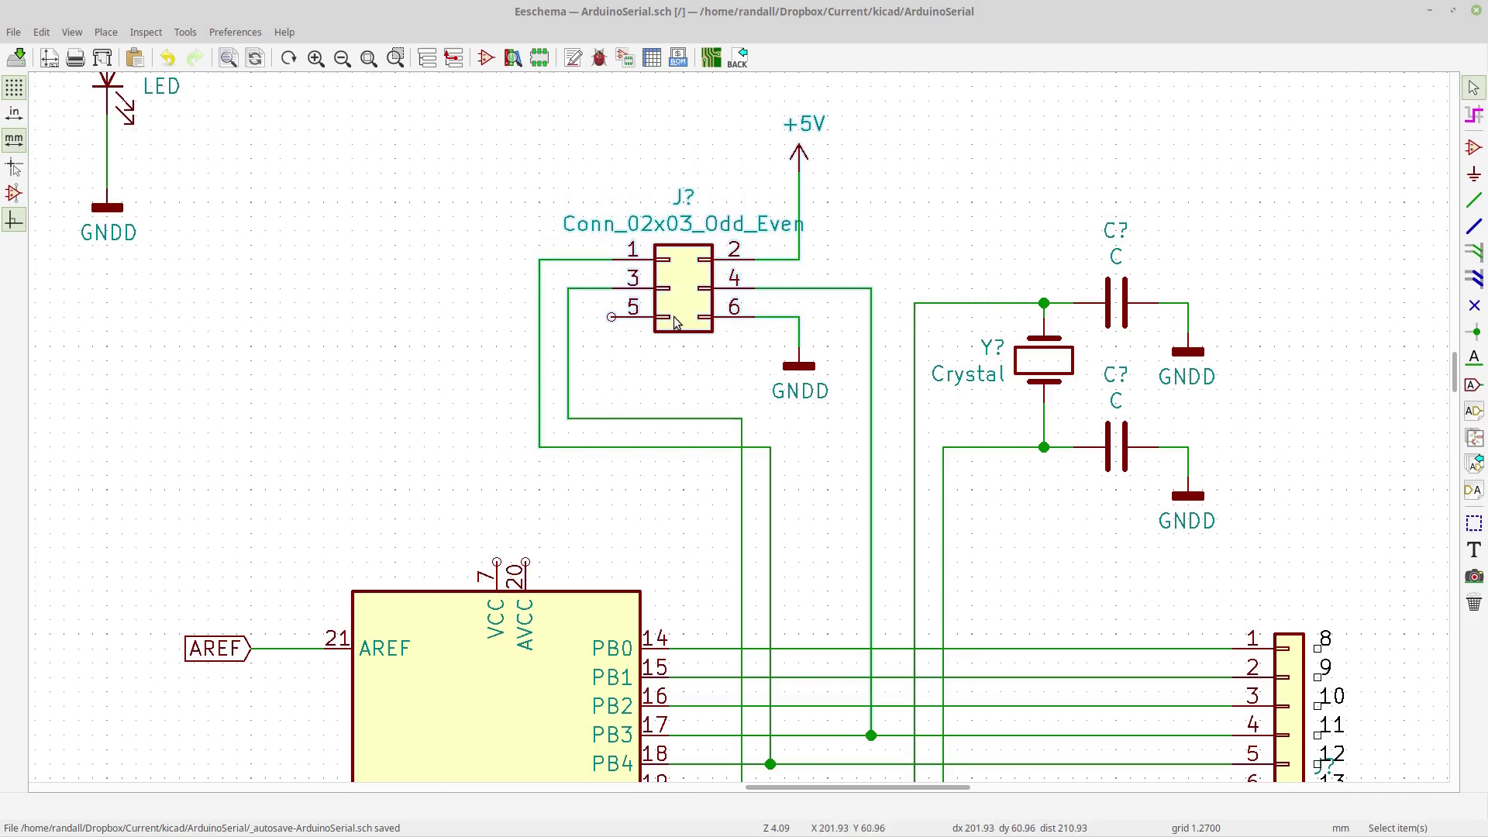
{"action": "key", "text": "g"}
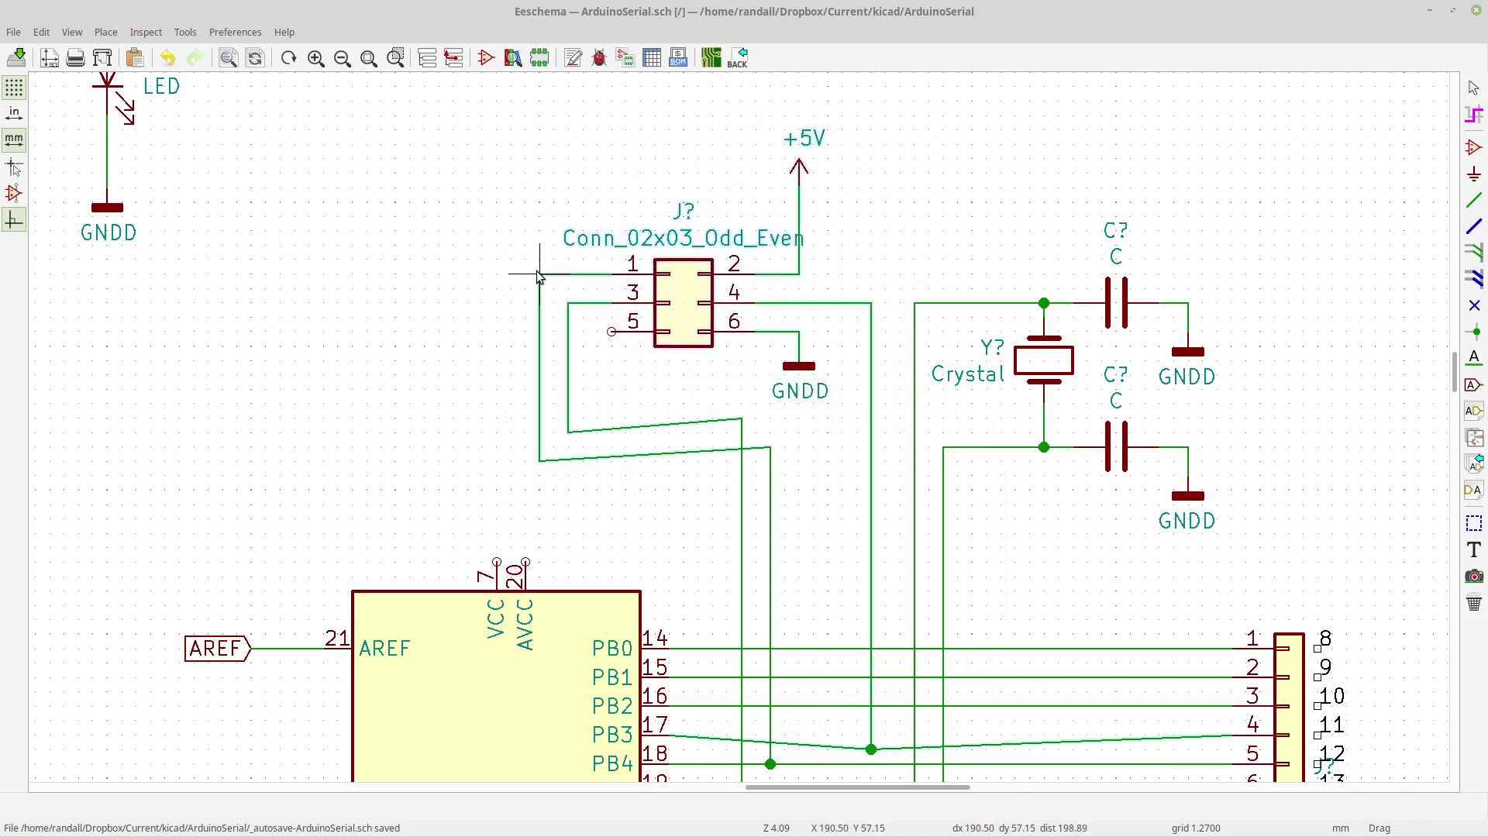
{"action": "left_click", "coordinate": [539, 261]}
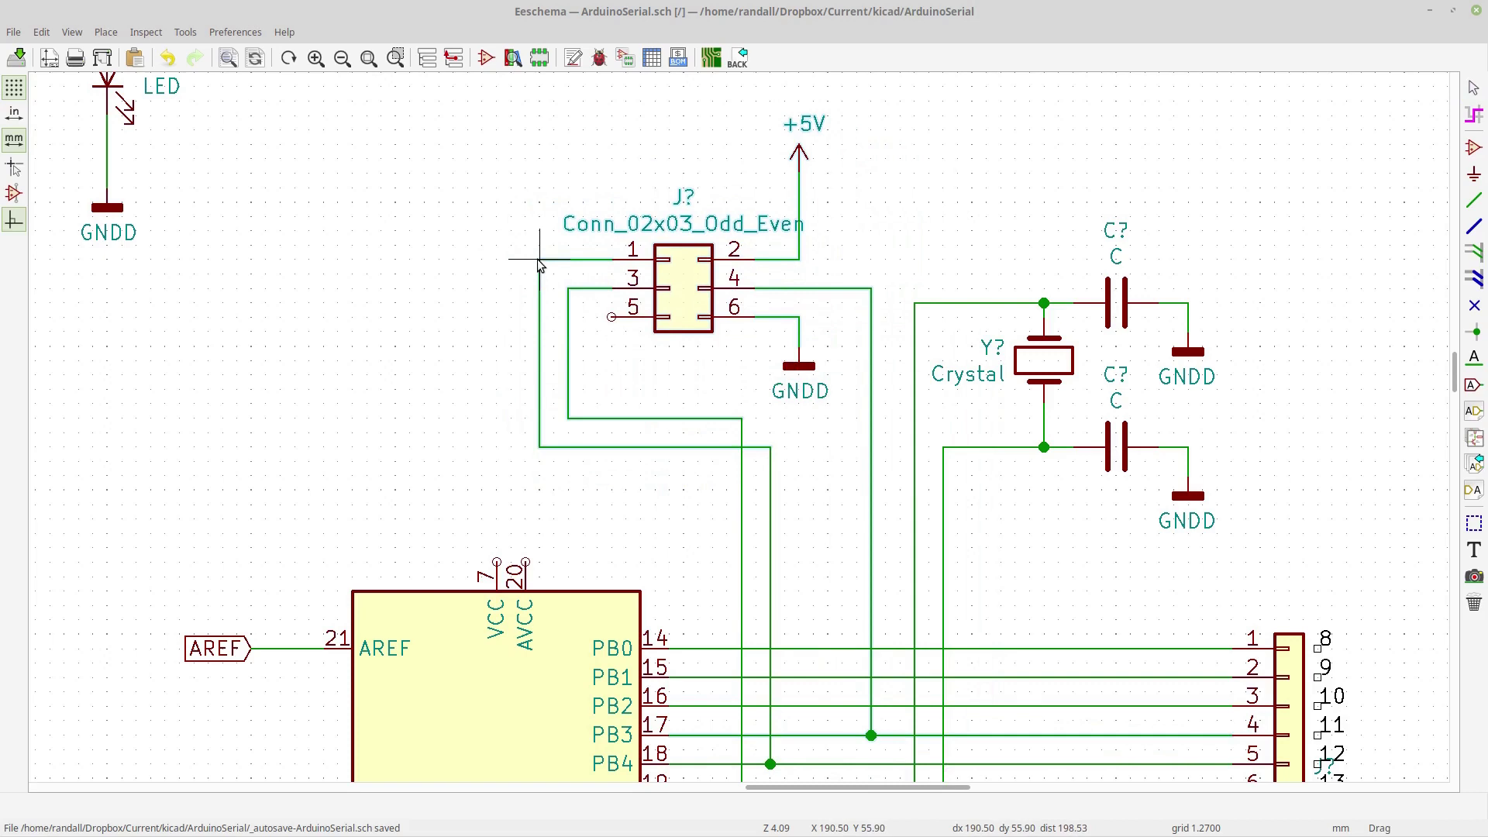
{"action": "left_click", "coordinate": [540, 261]}
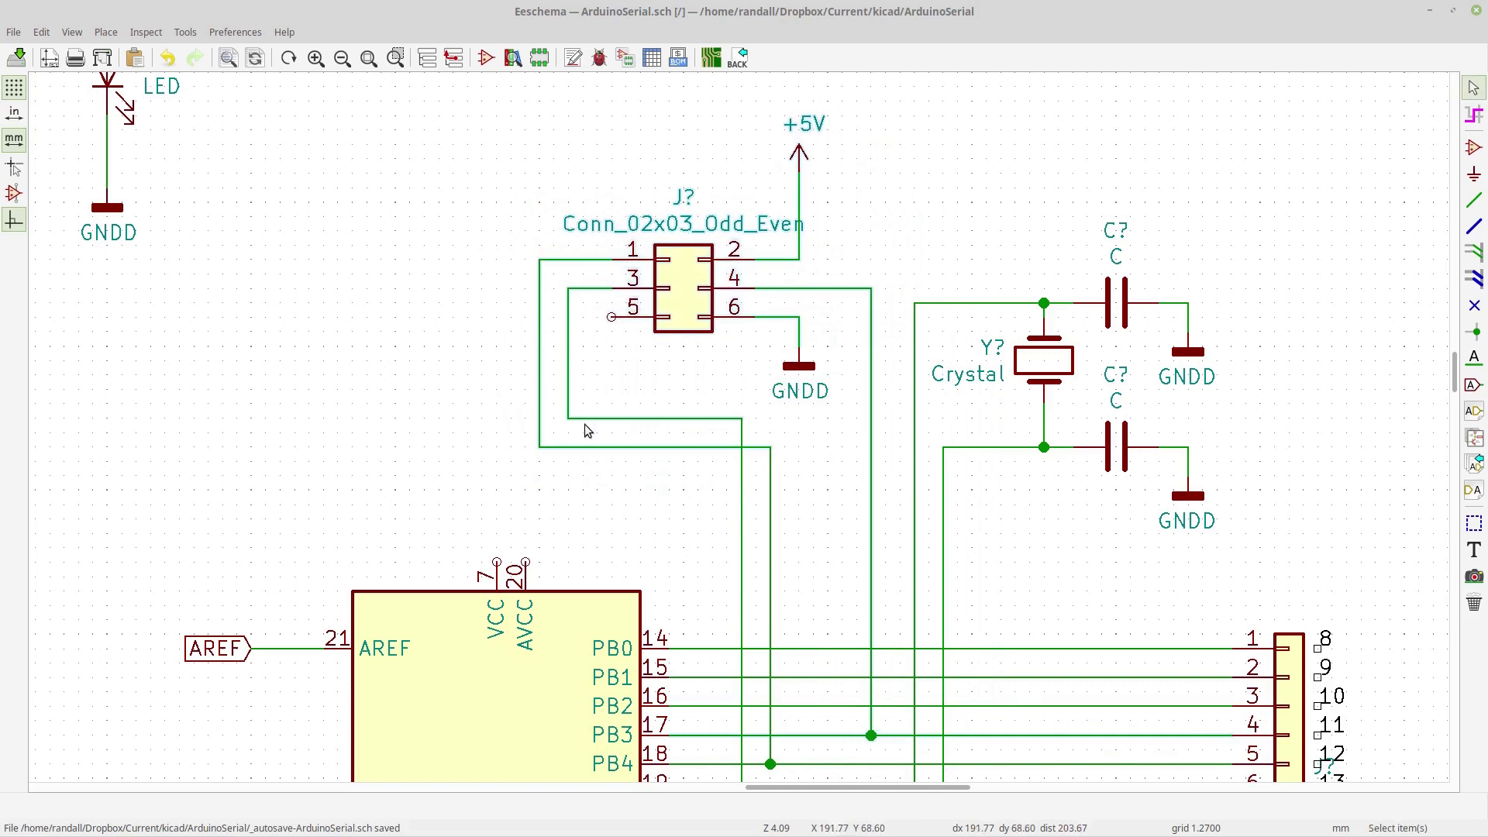
- Move the vertical wires running from connector pins 1 and 3 down to PB4 and PB5 about 6.35 mm right, keeping them connected
{"action": "left_click", "coordinate": [772, 517]}
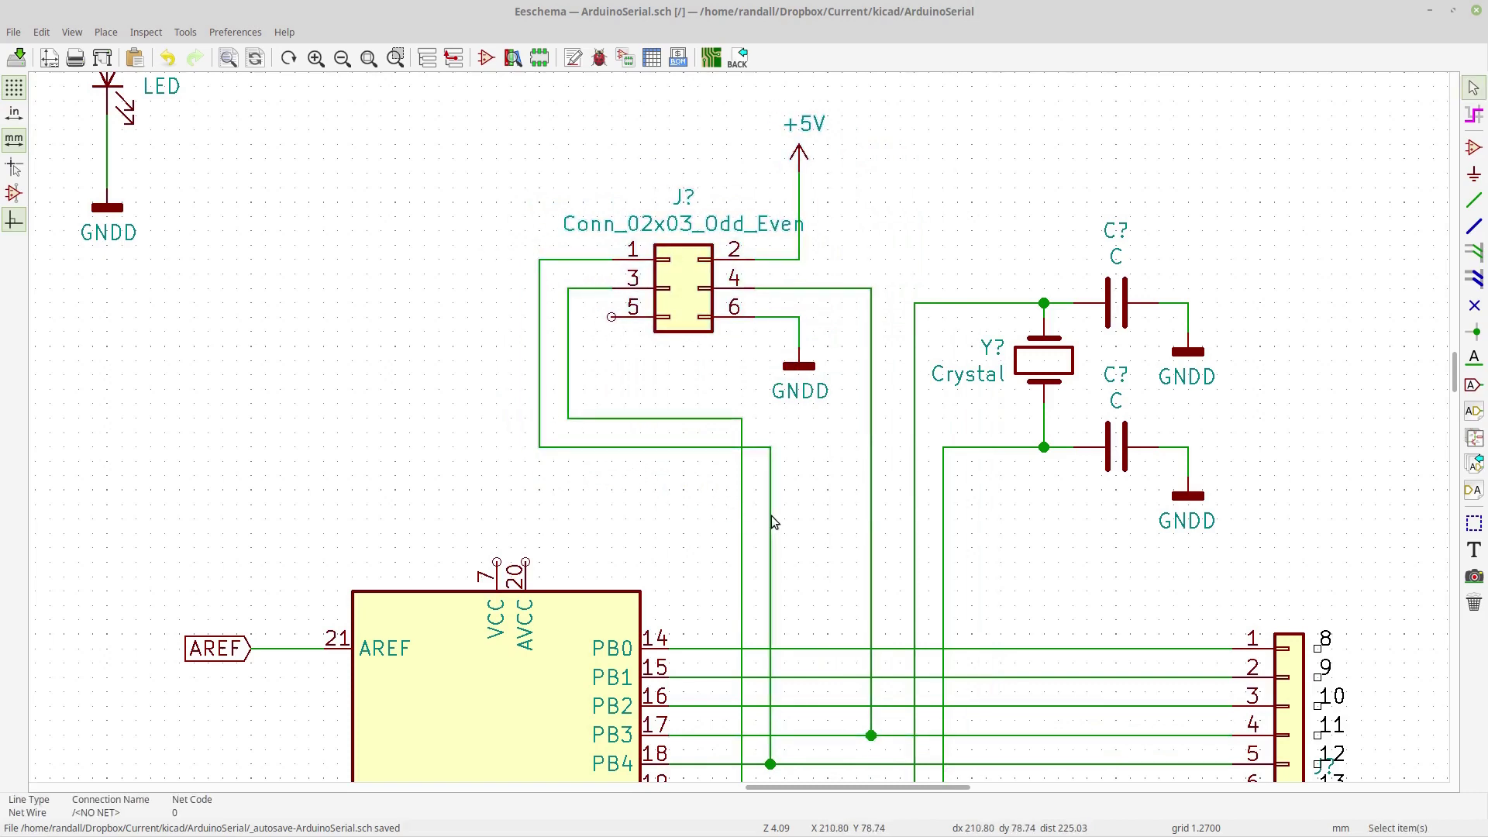
{"action": "key", "text": "g"}
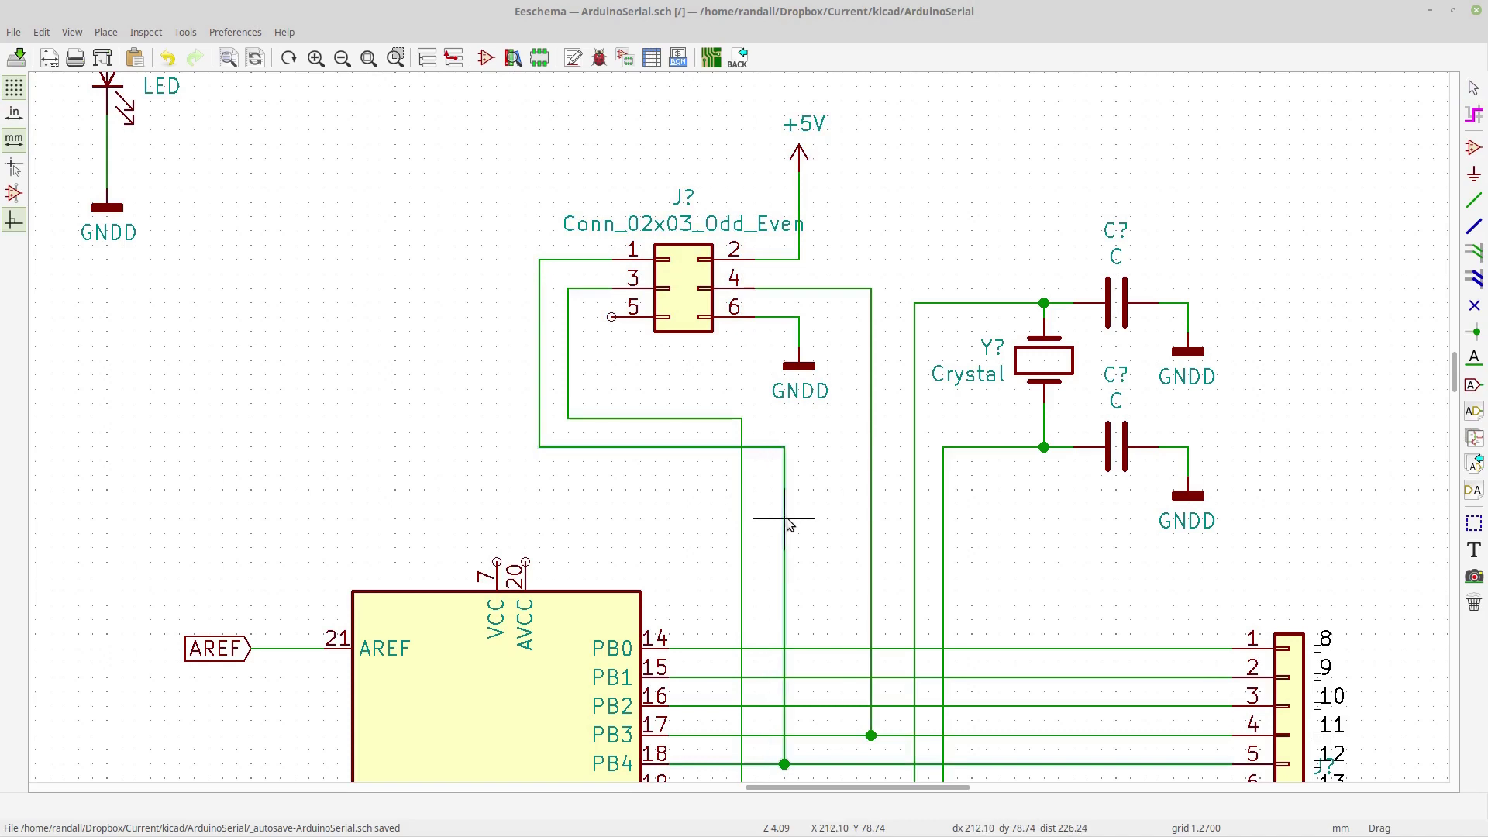
{"action": "left_click", "coordinate": [843, 521]}
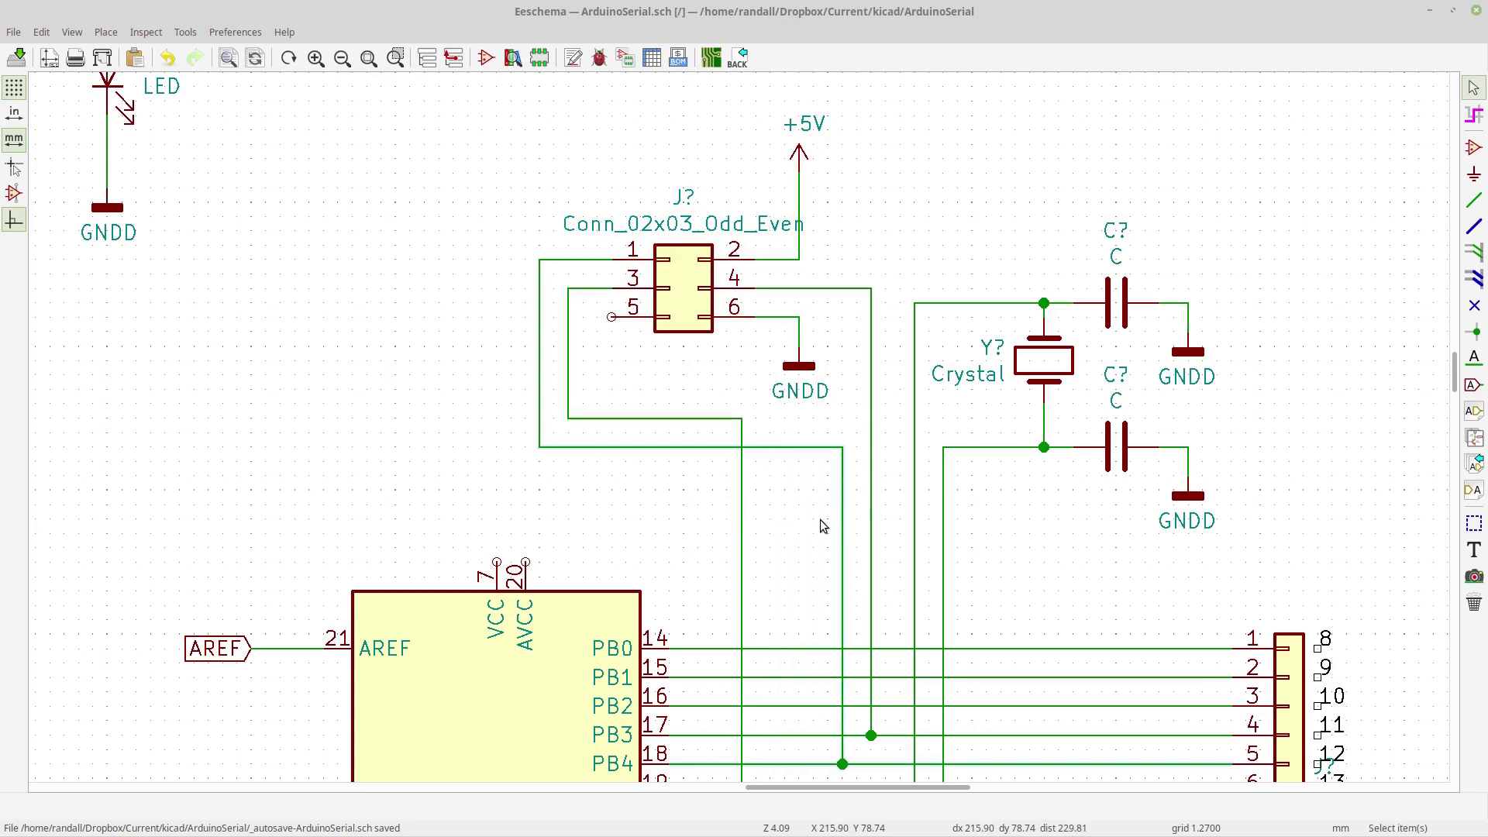
{"action": "key", "text": "g"}
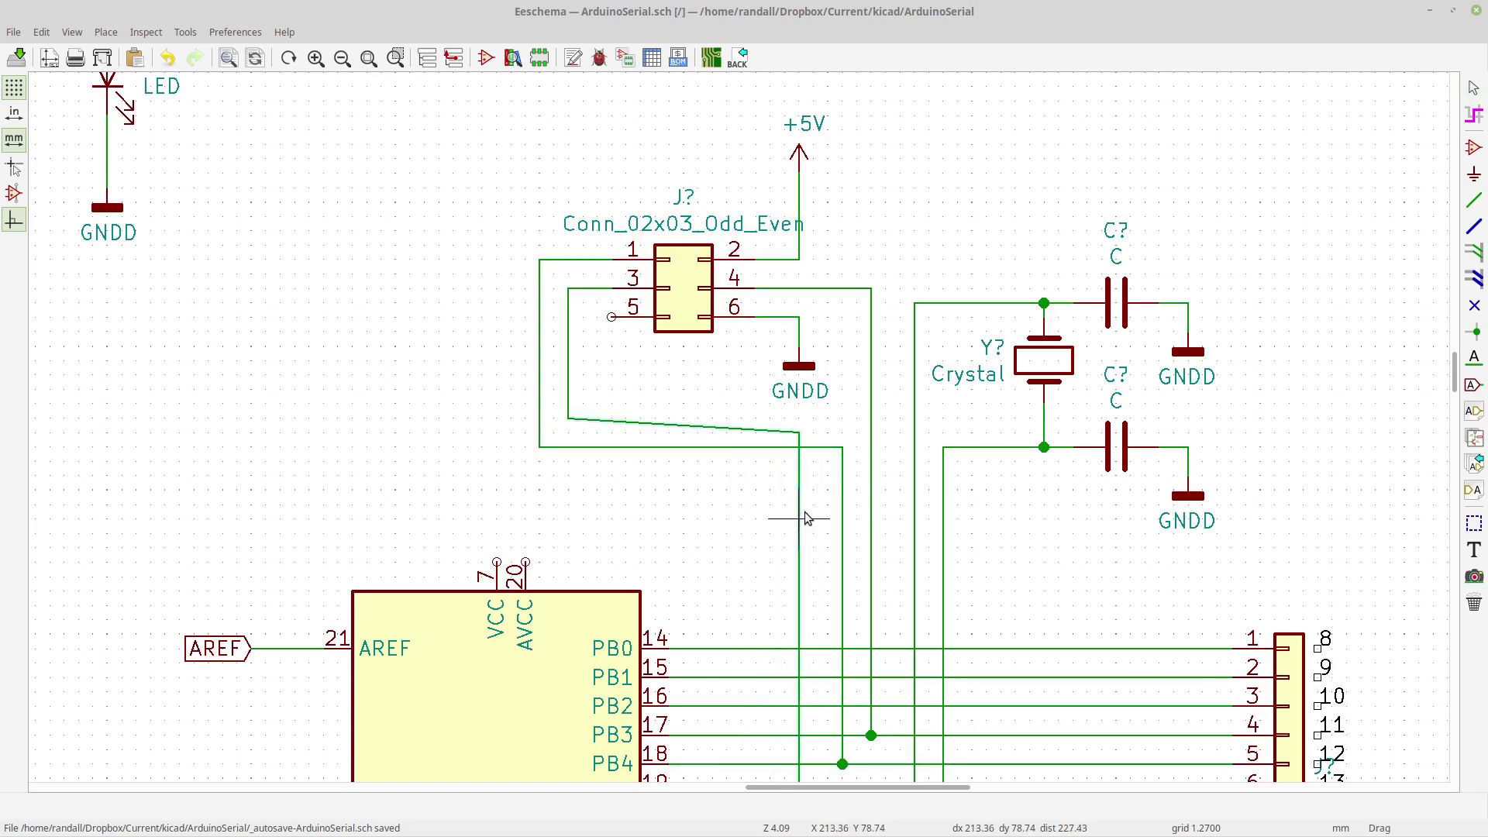
{"action": "left_click", "coordinate": [814, 515]}
- Move the crystal's upper capacitor and its wire junction about 1.27 mm up, keeping the crystal and GNDD wires attached
{"action": "scroll", "coordinate": [784, 503], "scroll_direction": "down", "scroll_amount": 1}
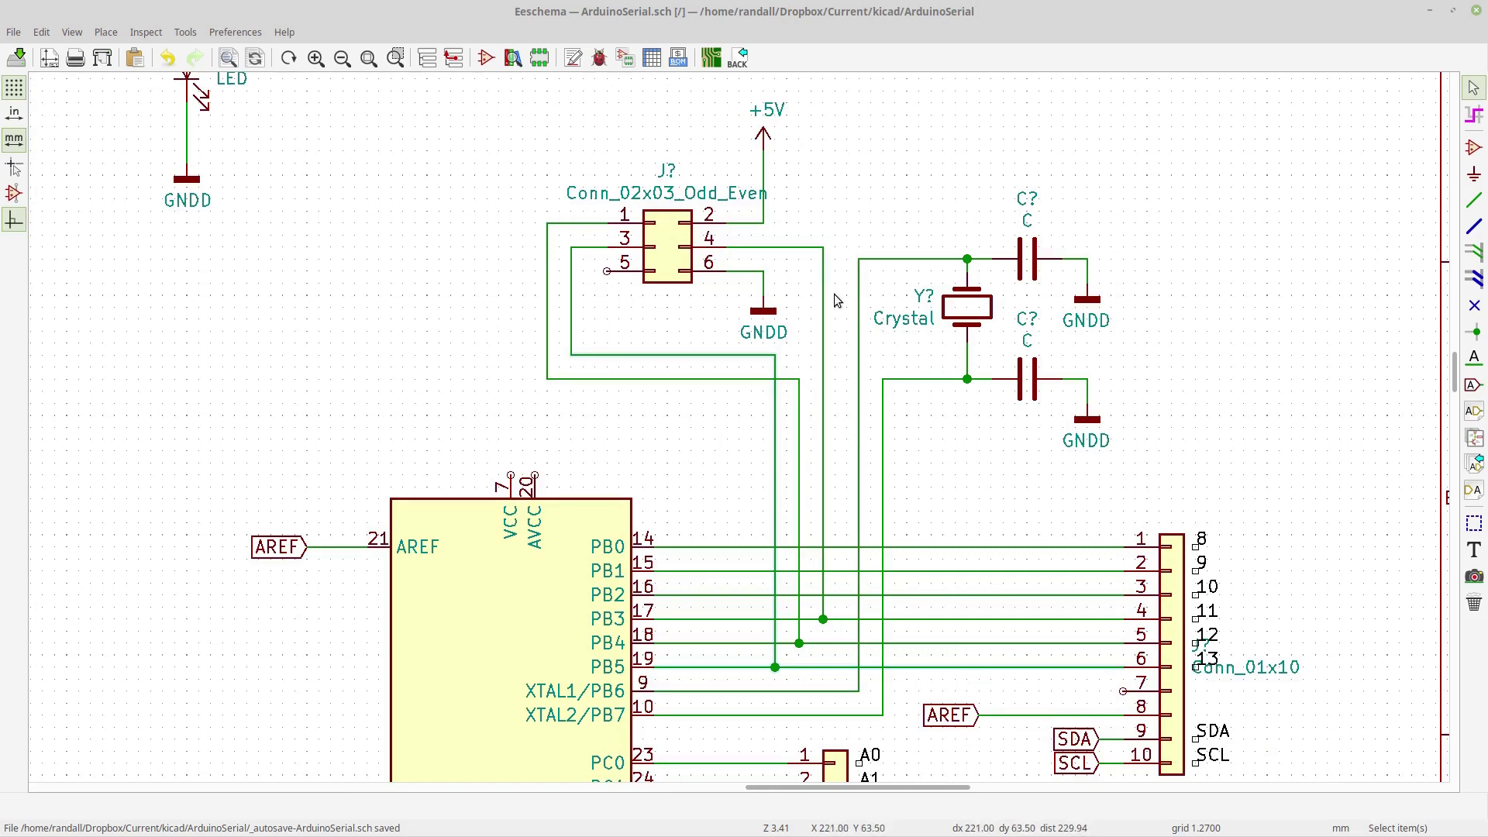
{"action": "left_click", "coordinate": [918, 261]}
{"action": "left_click", "coordinate": [1031, 273]}
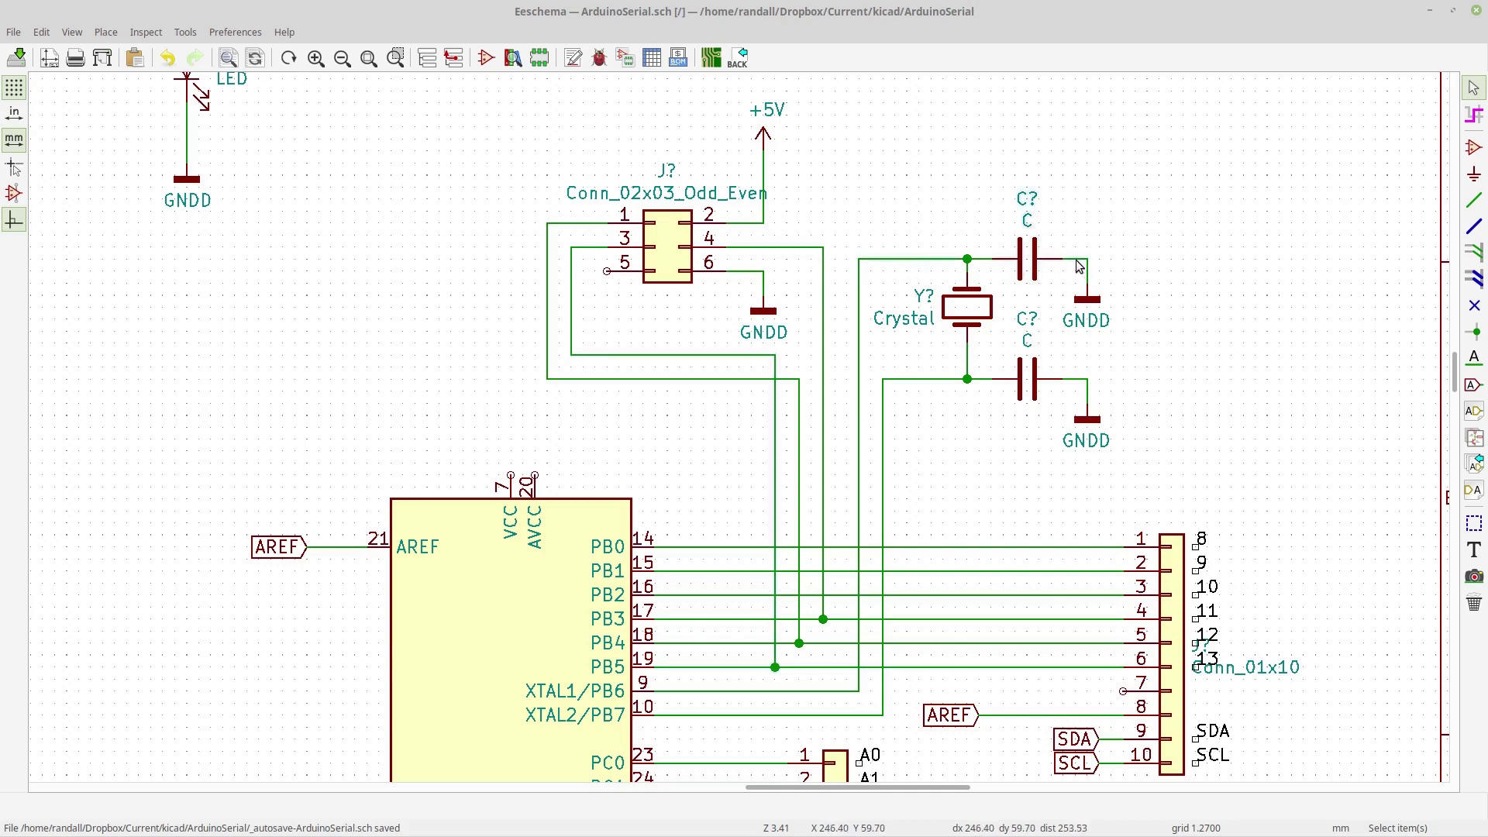
{"action": "scroll", "coordinate": [1079, 276], "scroll_direction": "up", "scroll_amount": 3}
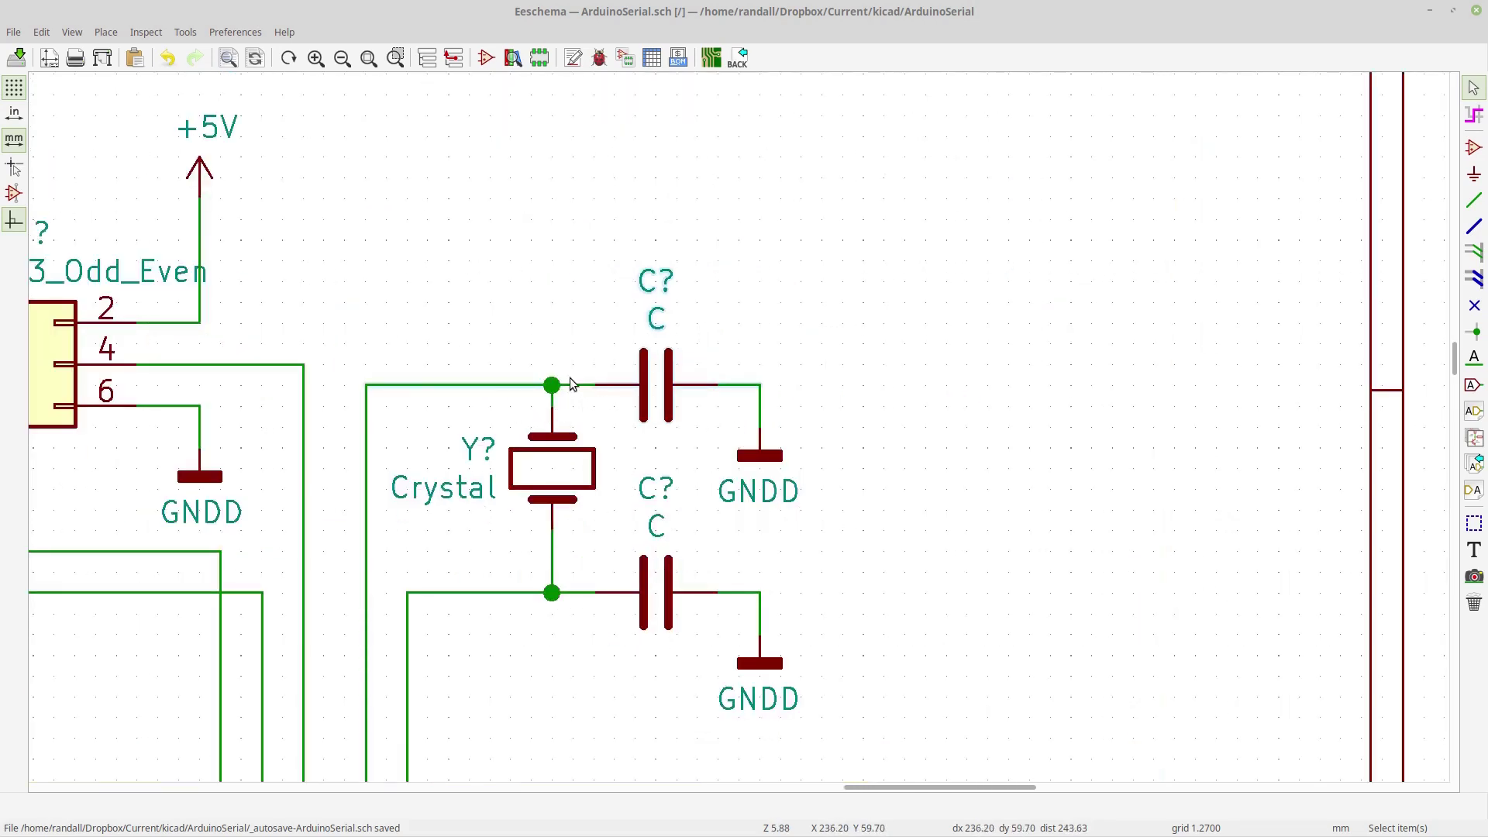
{"action": "left_click_drag", "start_coordinate": [538, 374], "coordinate": [527, 352]}
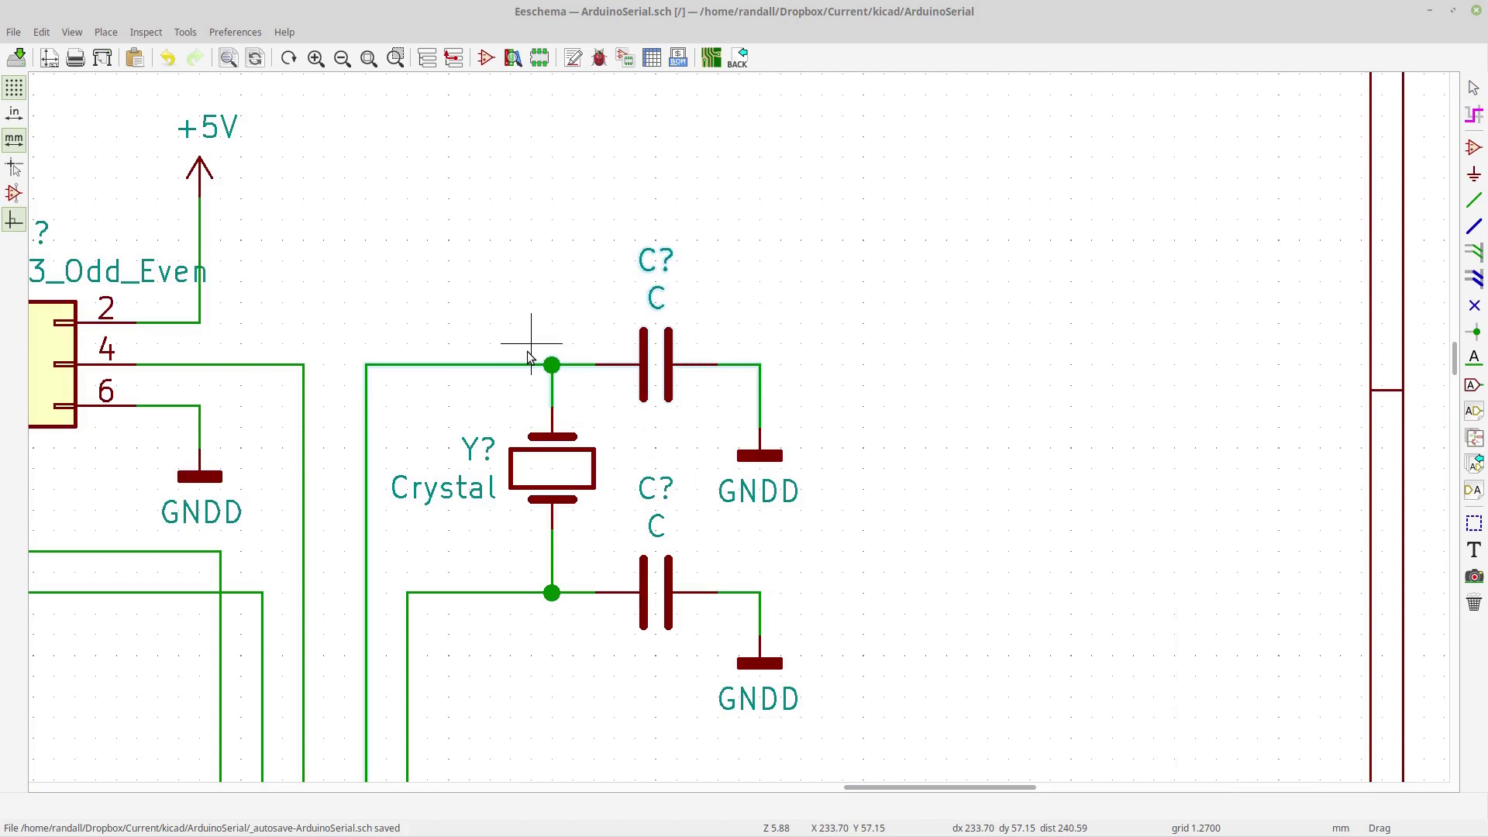
{"action": "scroll", "coordinate": [738, 426], "scroll_direction": "down", "scroll_amount": 2}
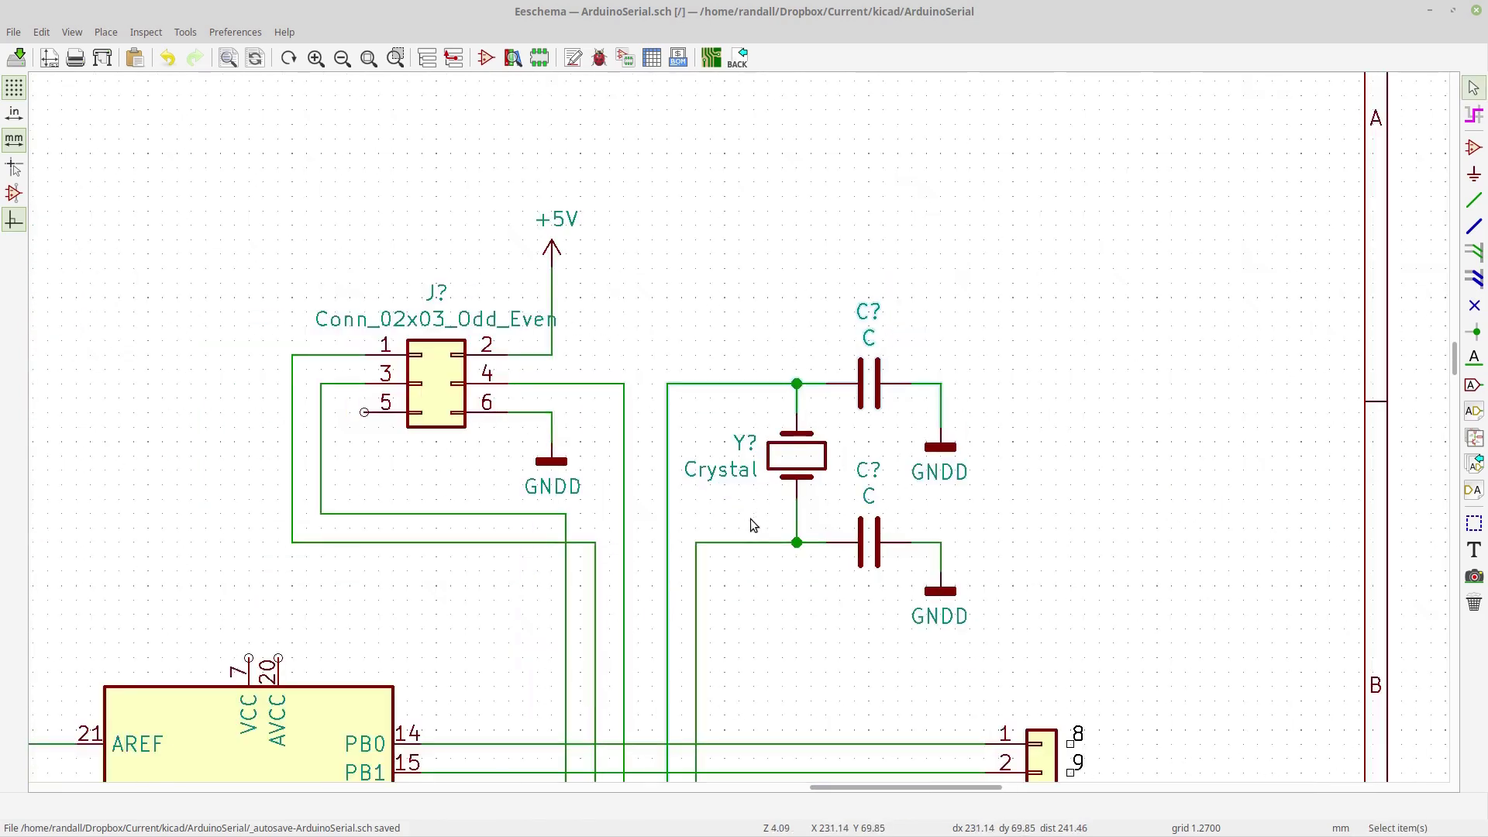
{"action": "scroll", "coordinate": [707, 588], "scroll_direction": "down", "scroll_amount": 1}
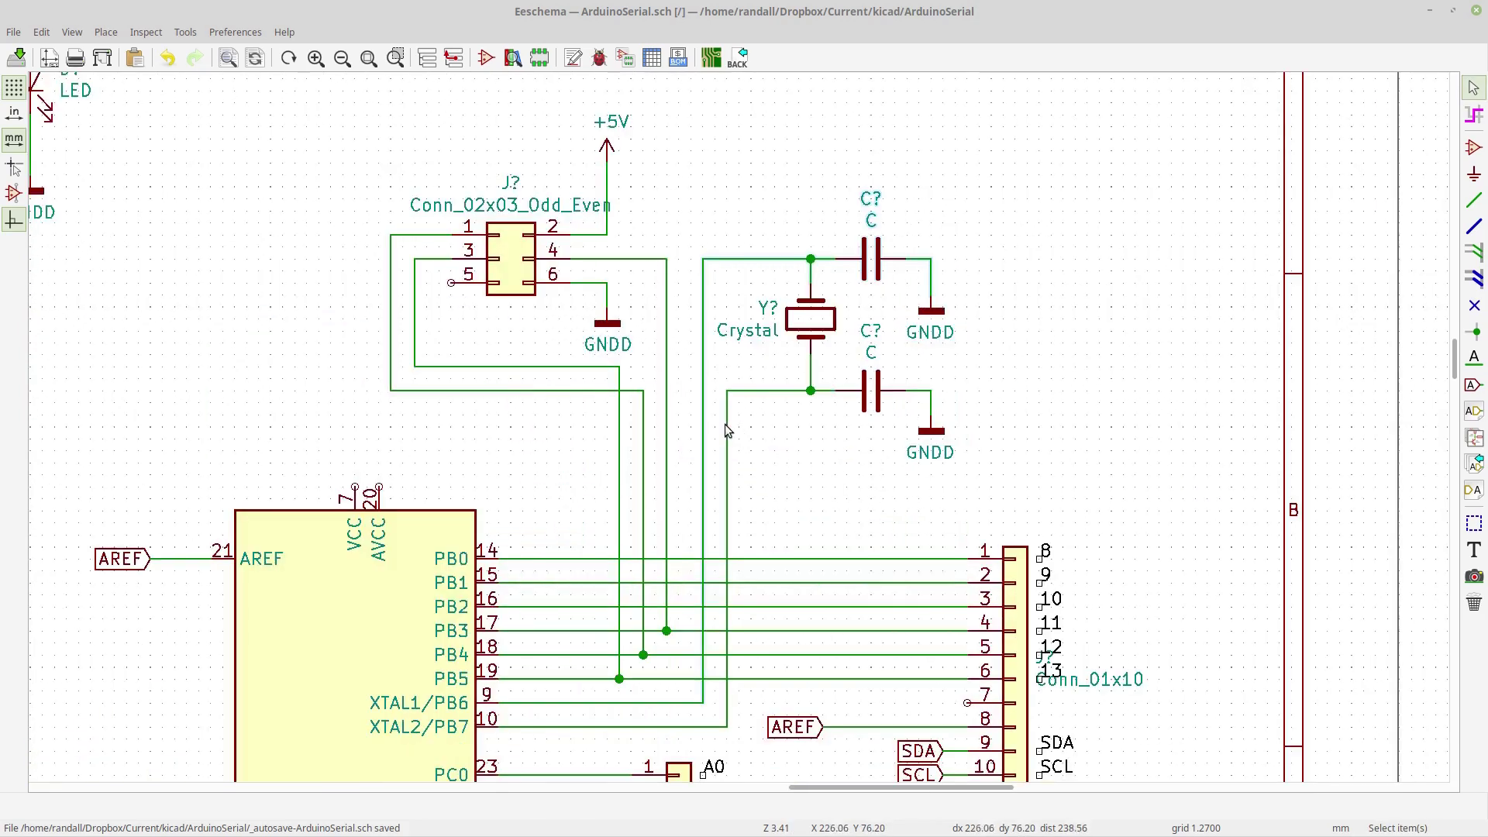
{"action": "middle_click_drag", "start_coordinate": [499, 443], "coordinate": [517, 497]}
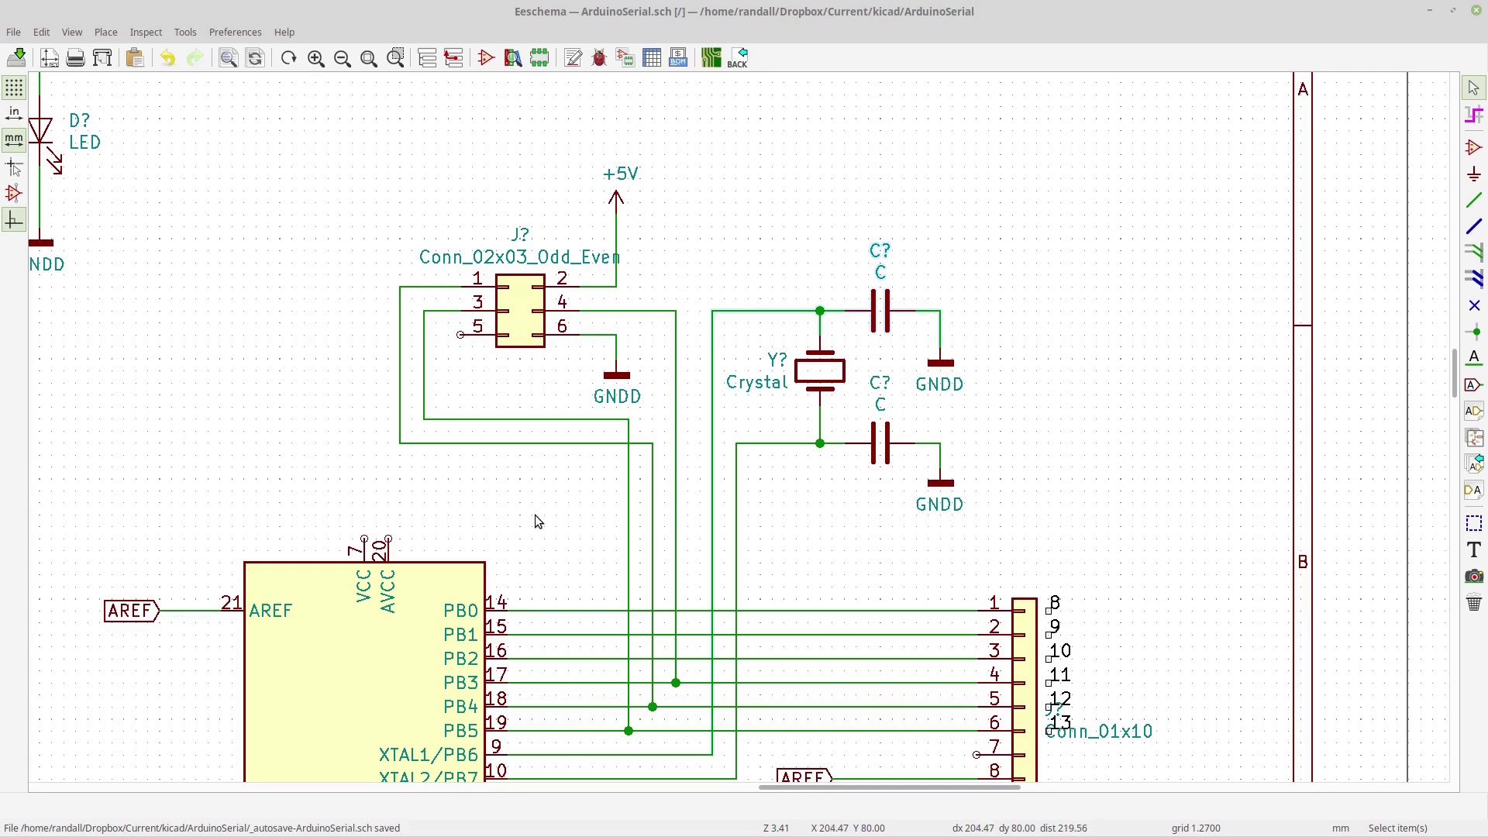
{"action": "middle_click_drag", "start_coordinate": [539, 520], "coordinate": [561, 565]}
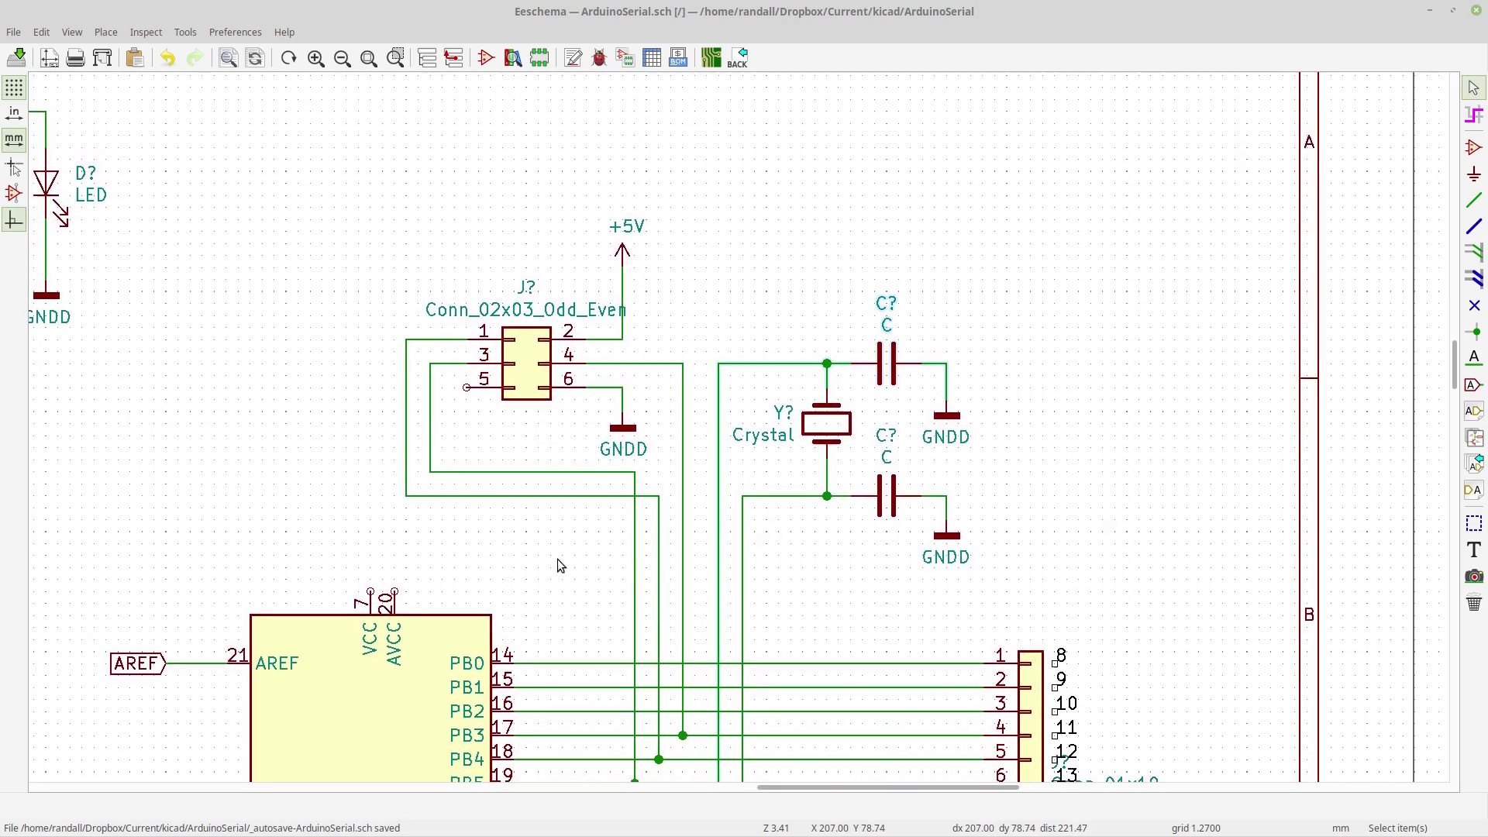